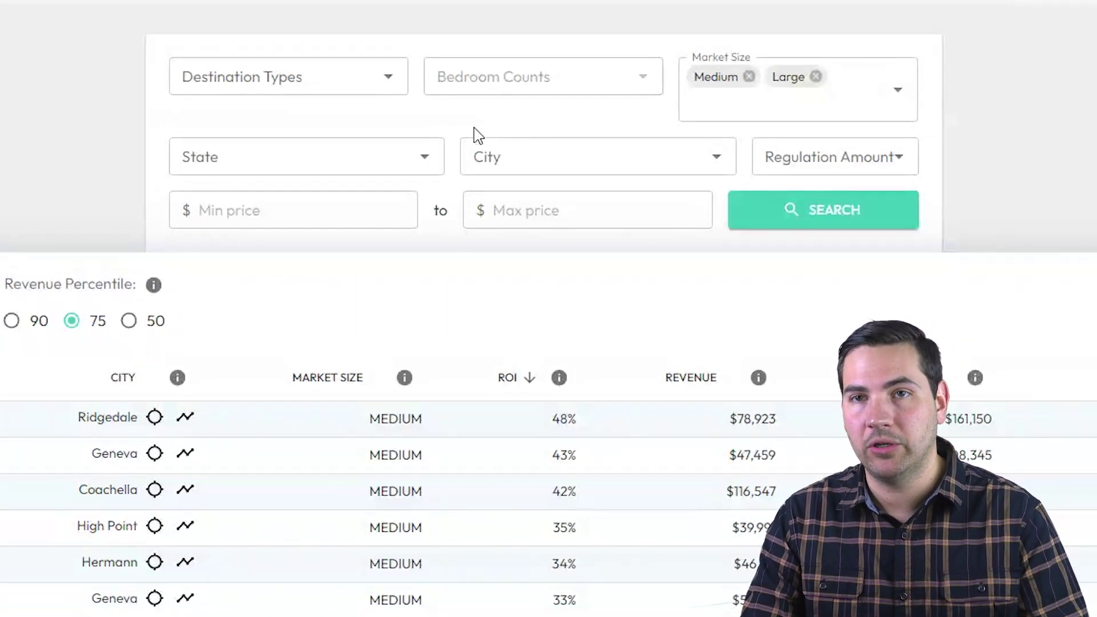
# Filter the market search by the mountain destination type and set the maximum price to $500,000
pyautogui.click(393, 83)
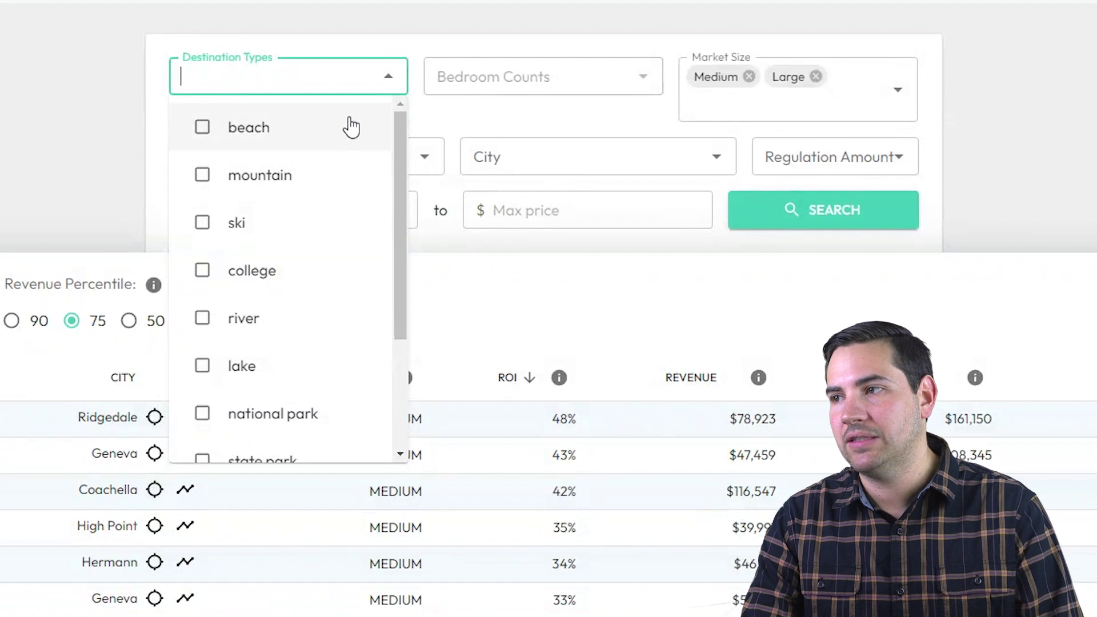
pyautogui.scroll(-1, 320, 223)
pyautogui.scroll(-1, 320, 226)
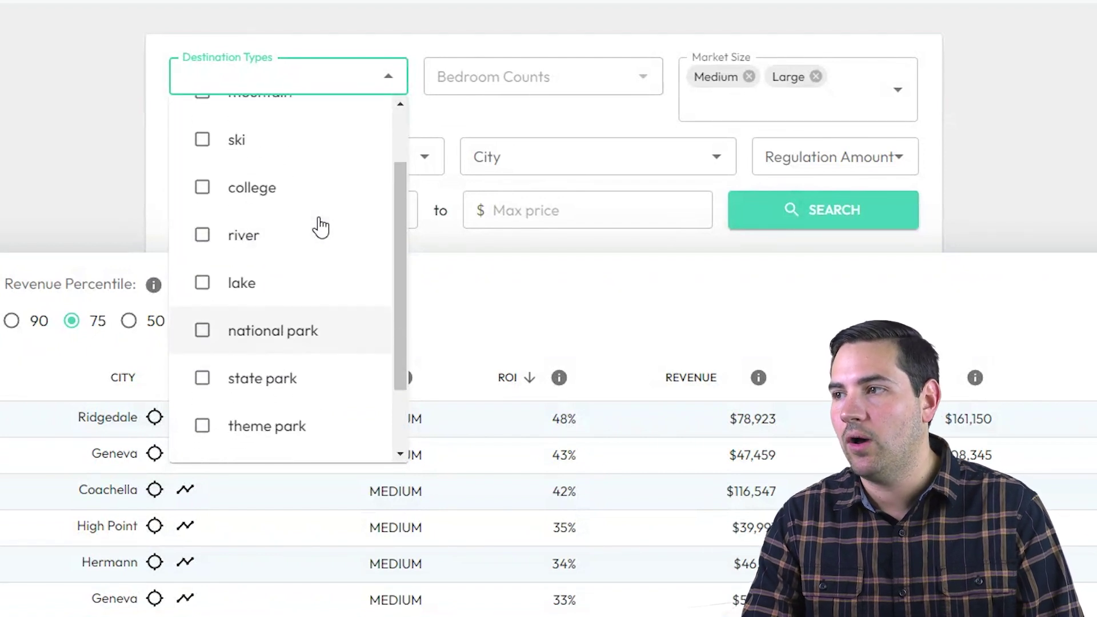
pyautogui.scroll(2, 319, 212)
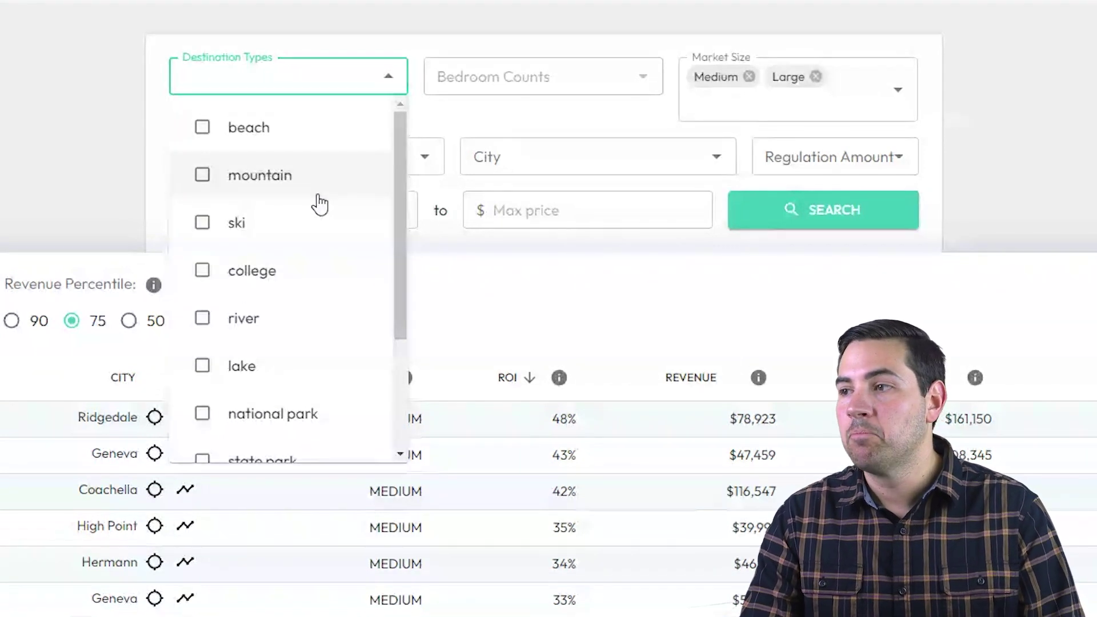
pyautogui.click(299, 183)
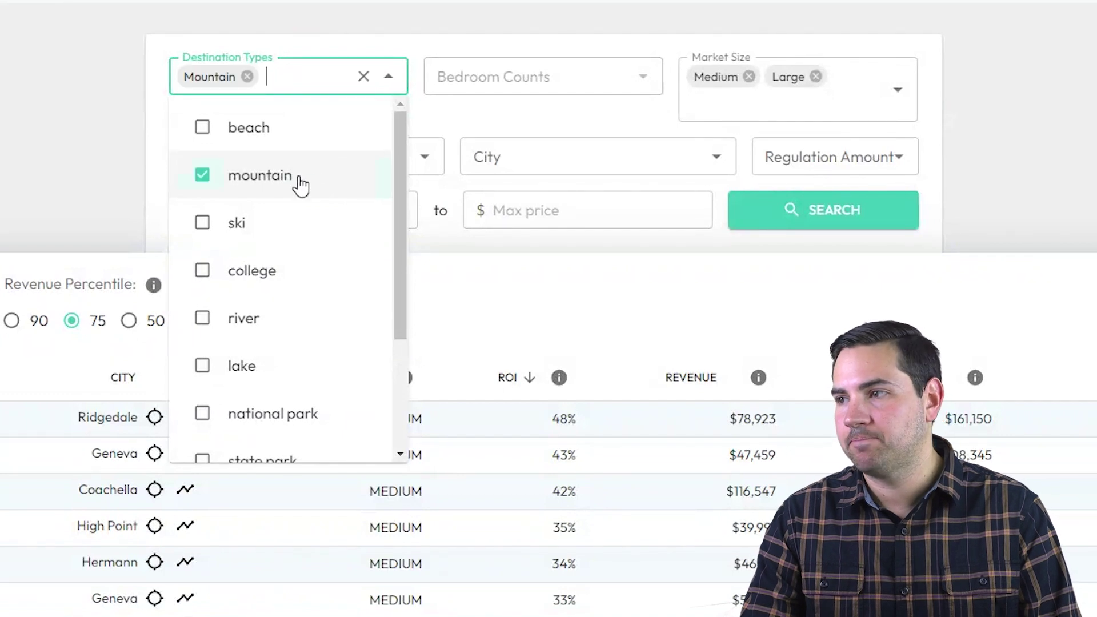
pyautogui.click(642, 249)
pyautogui.click(557, 212)
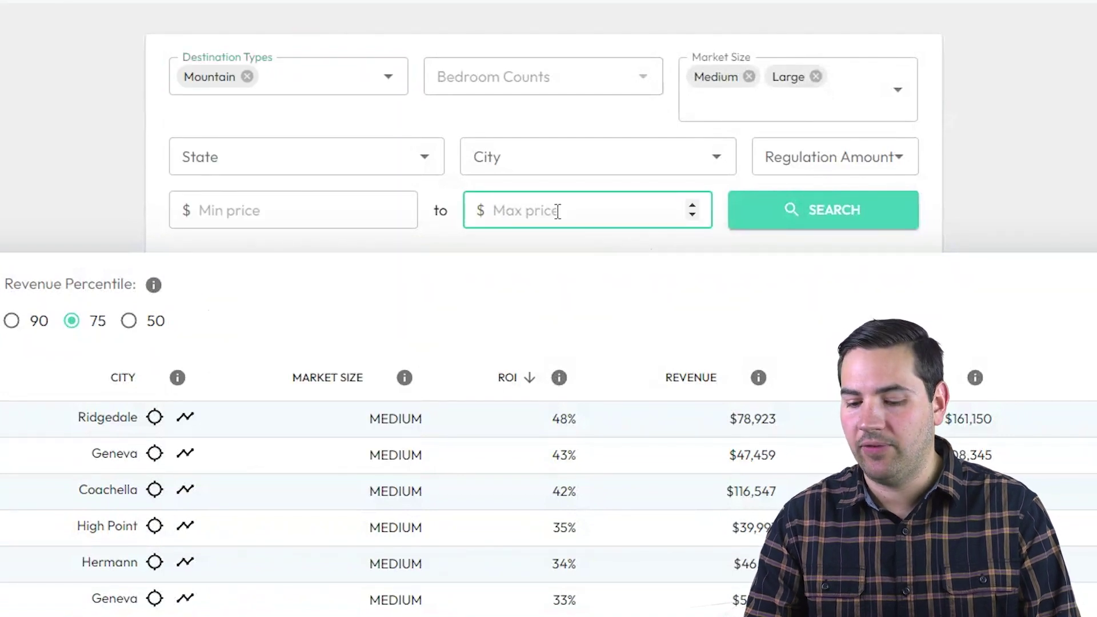
pyautogui.write('500000')
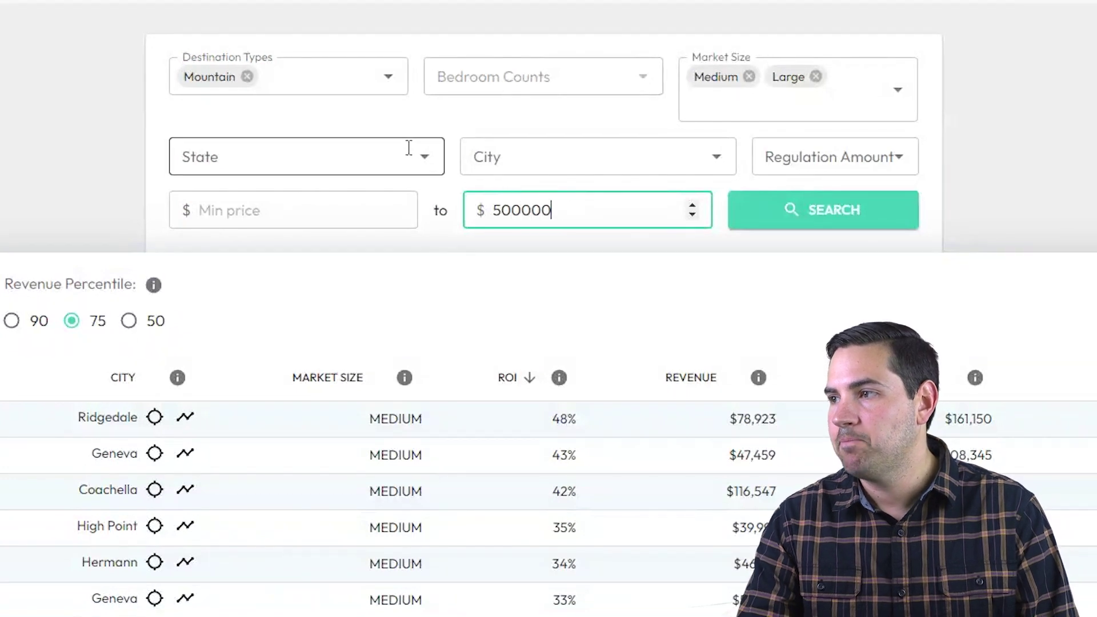
# Restrict the market search to all states of the South region and run the search
pyautogui.click(428, 172)
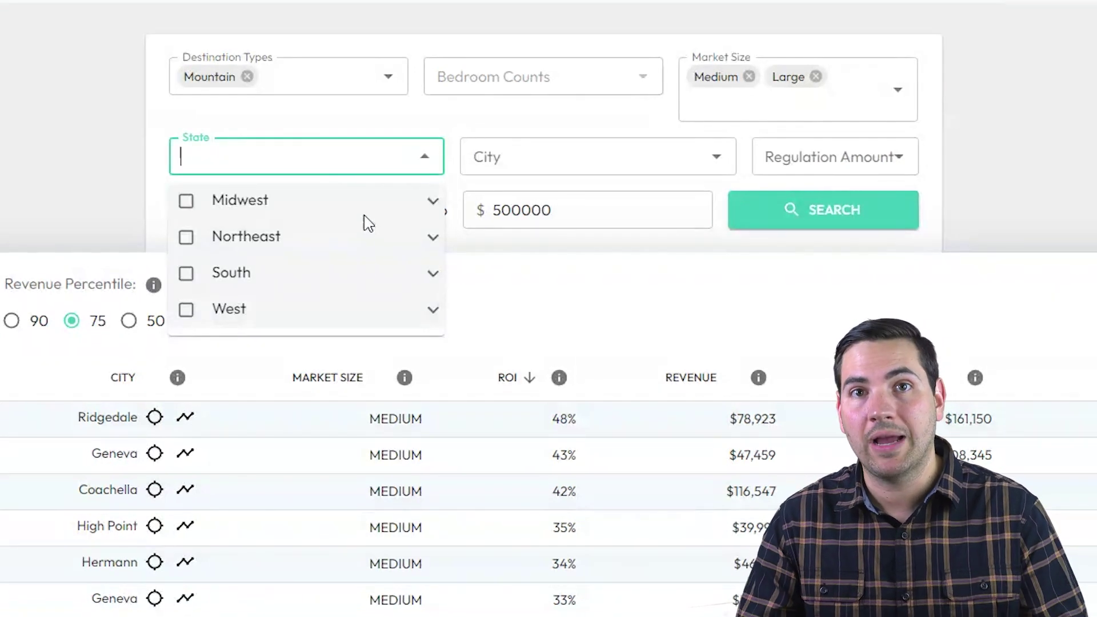
pyautogui.click(186, 273)
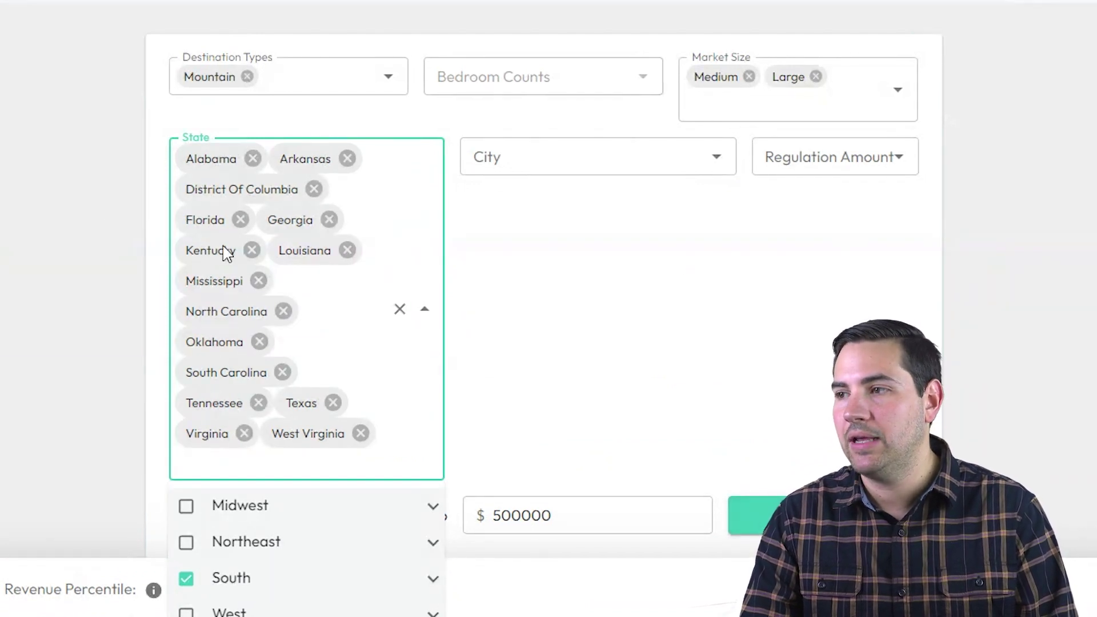
pyautogui.press('Tab')
pyautogui.click(833, 280)
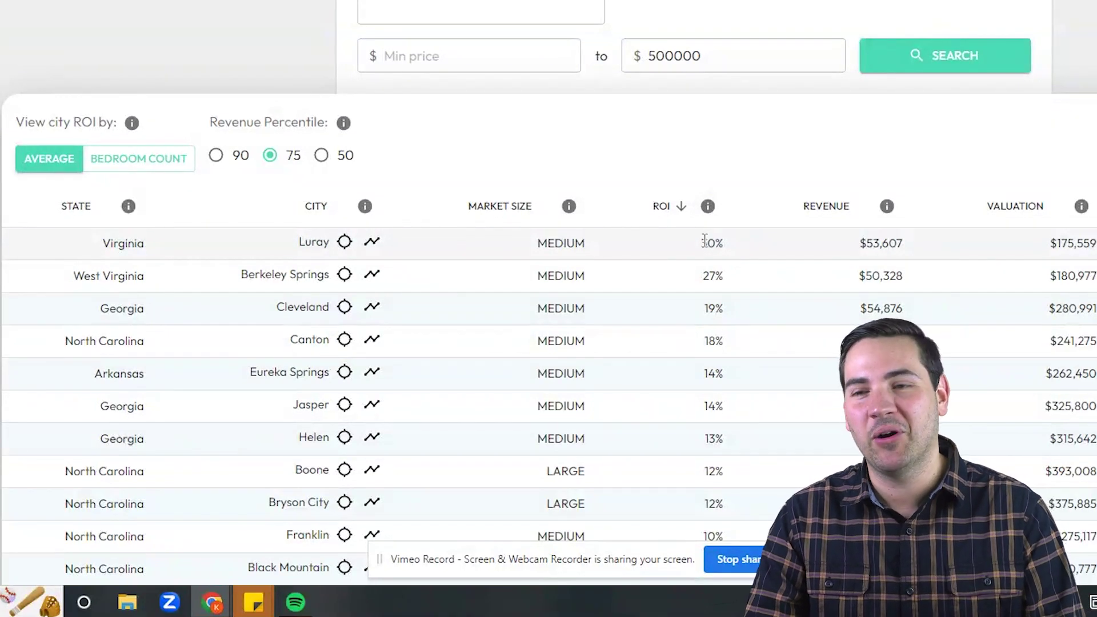
# Open the market profile of Luray, Virginia from the search results and review its statistics and bedroom breakdown
pyautogui.scroll(-2, 657, 205)
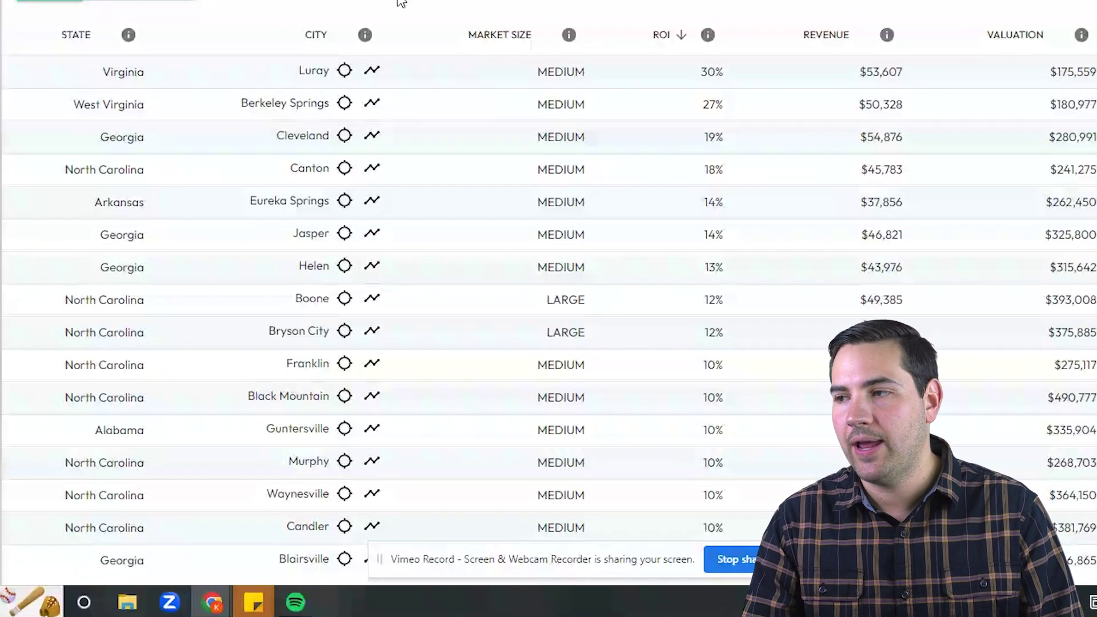
pyautogui.click(343, 72)
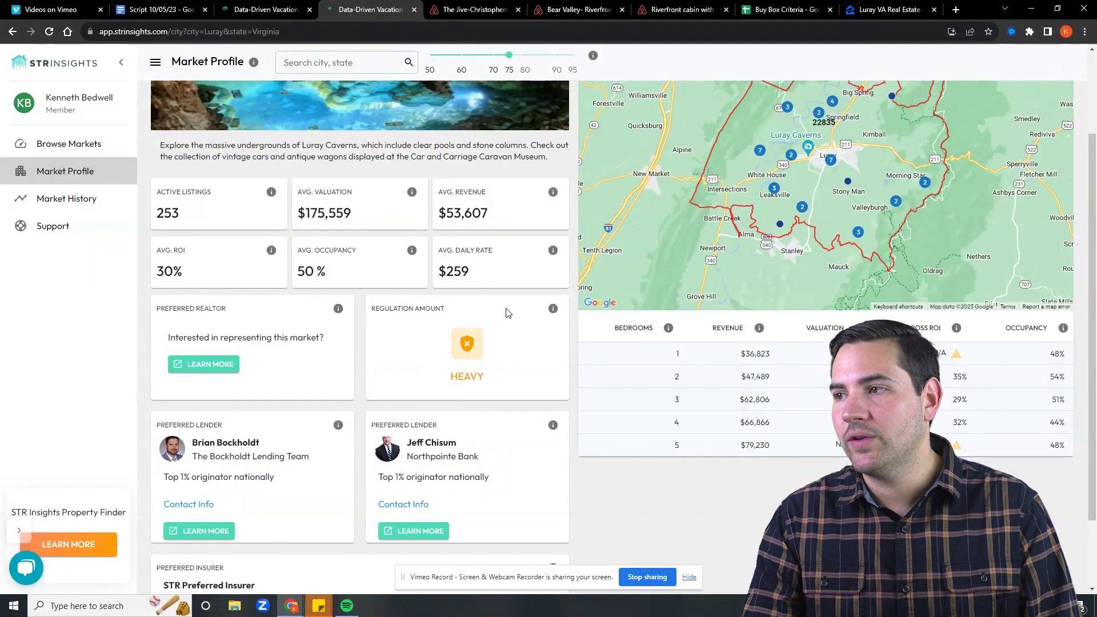
pyautogui.scroll(2, 507, 312)
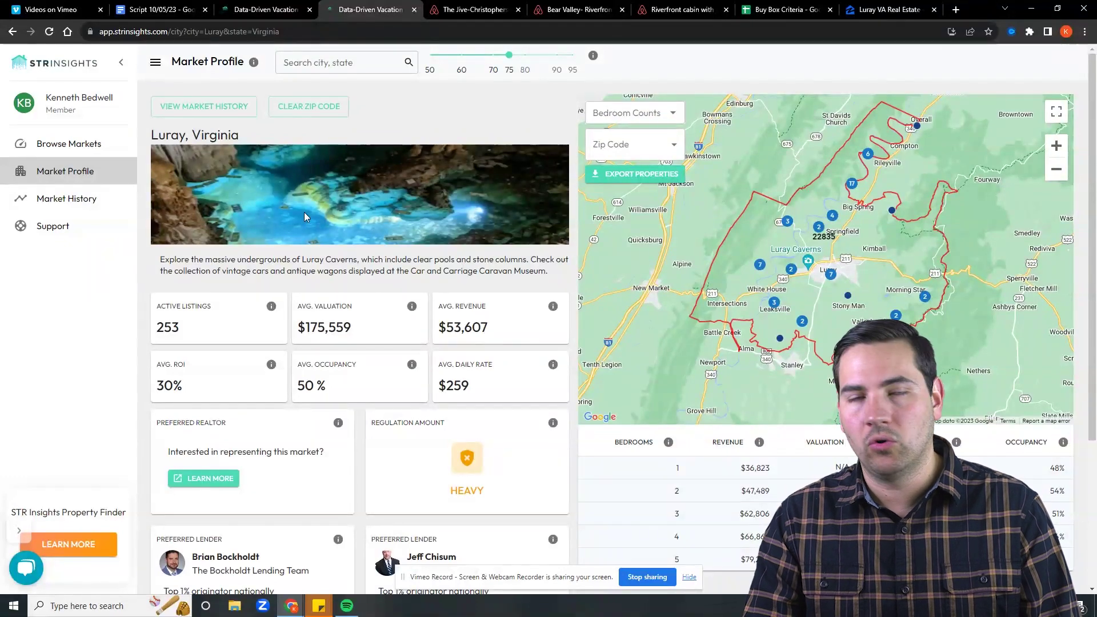
pyautogui.scroll(-1, 400, 234)
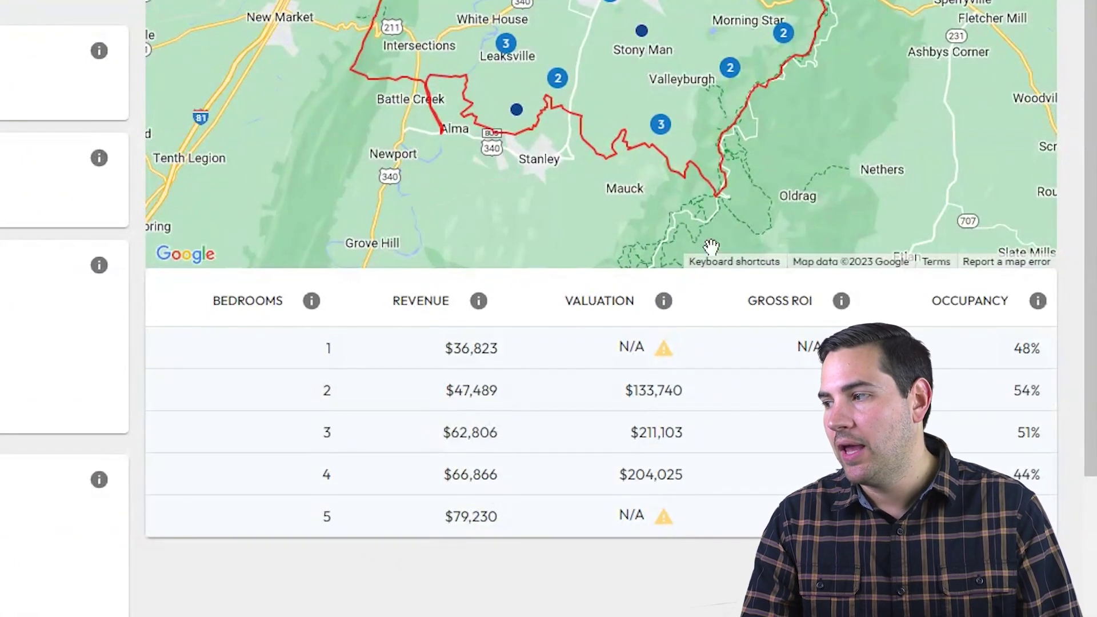
pyautogui.scroll(-2, 644, 385)
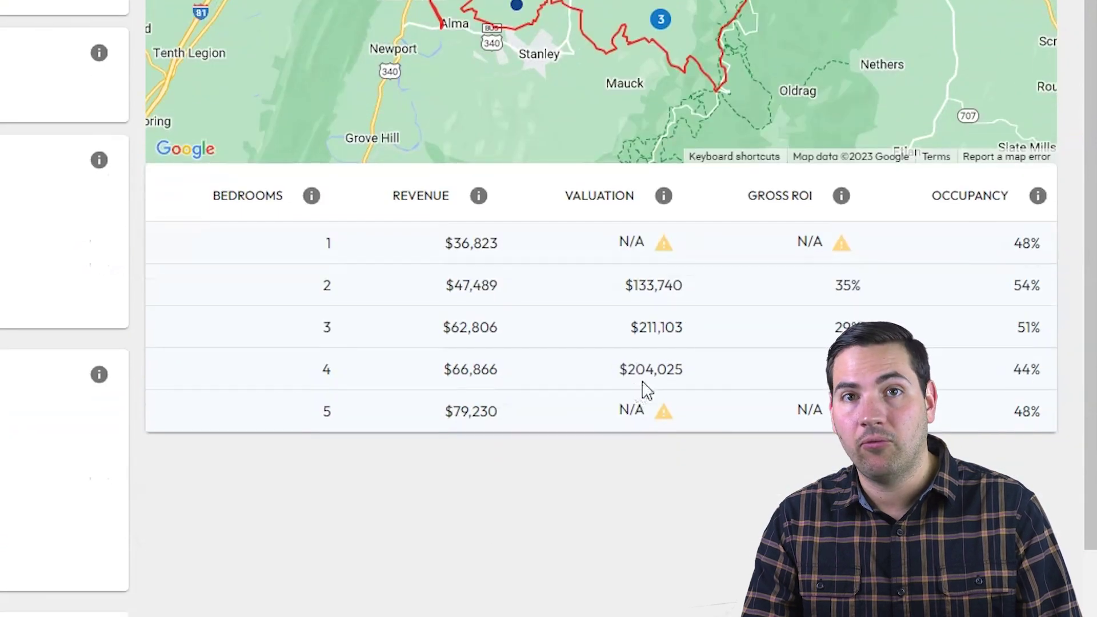
# Filter the Luray property map to show only 2-bedroom properties
pyautogui.scroll(2, 646, 390)
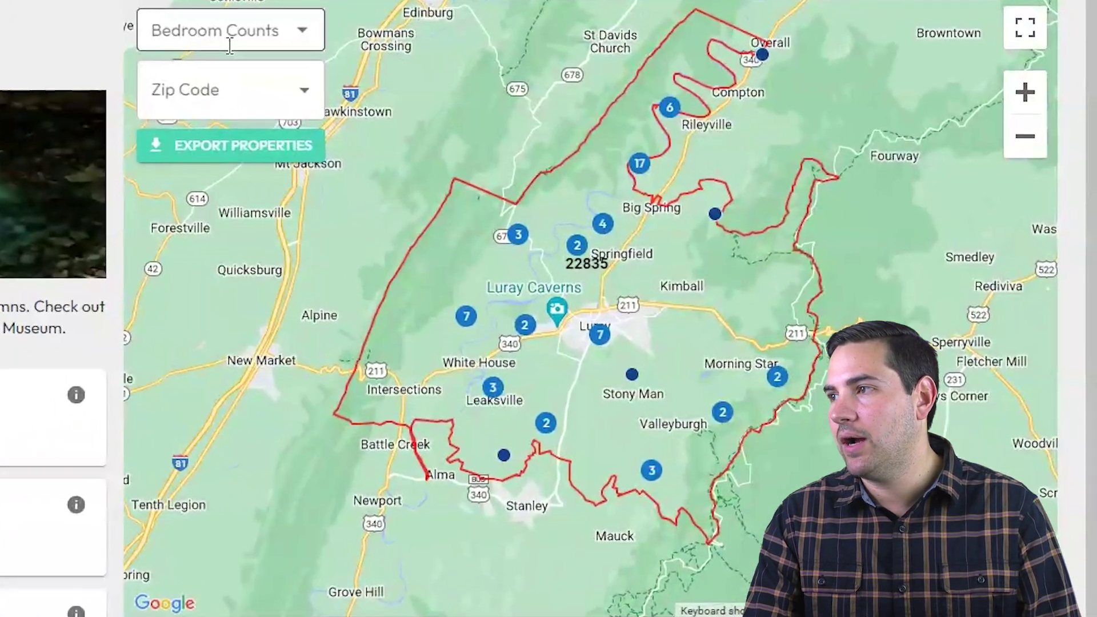
pyautogui.click(303, 40)
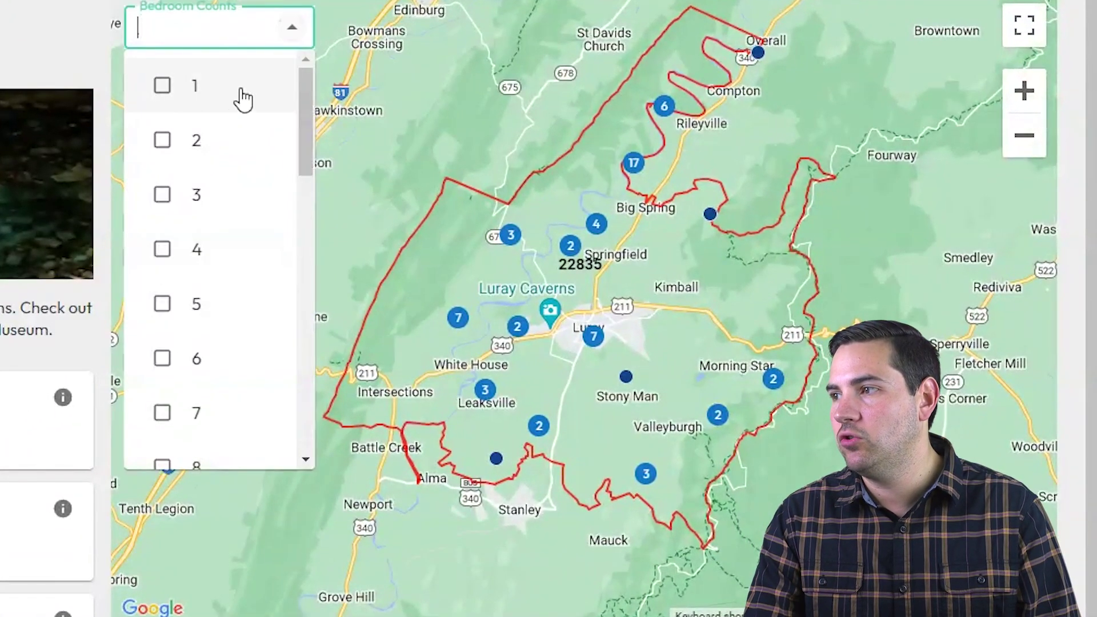
pyautogui.click(197, 141)
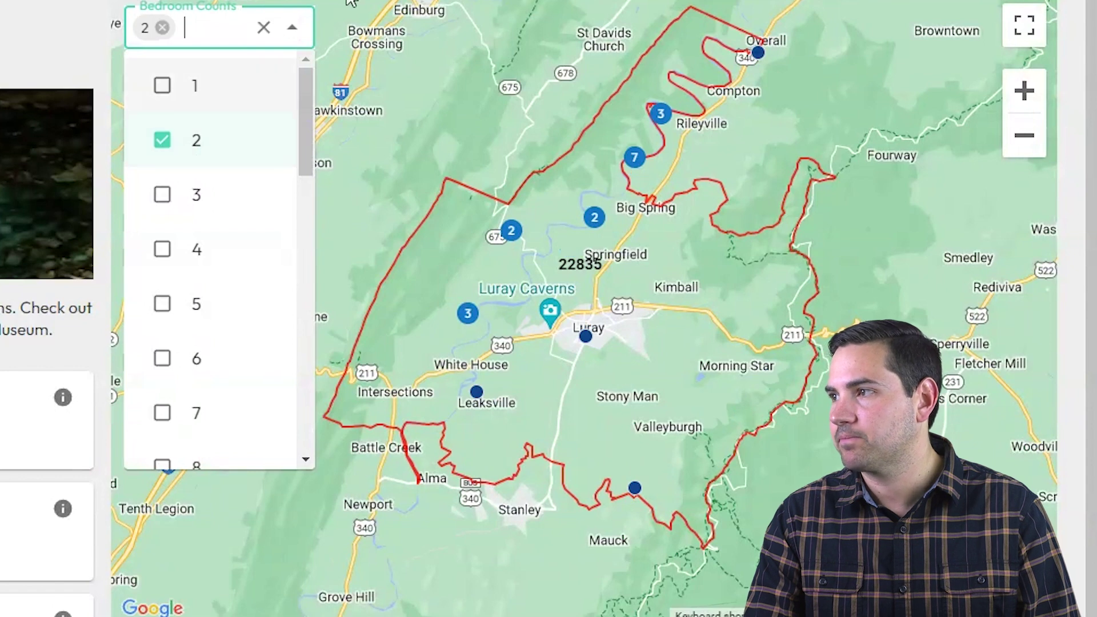
pyautogui.press('Escape')
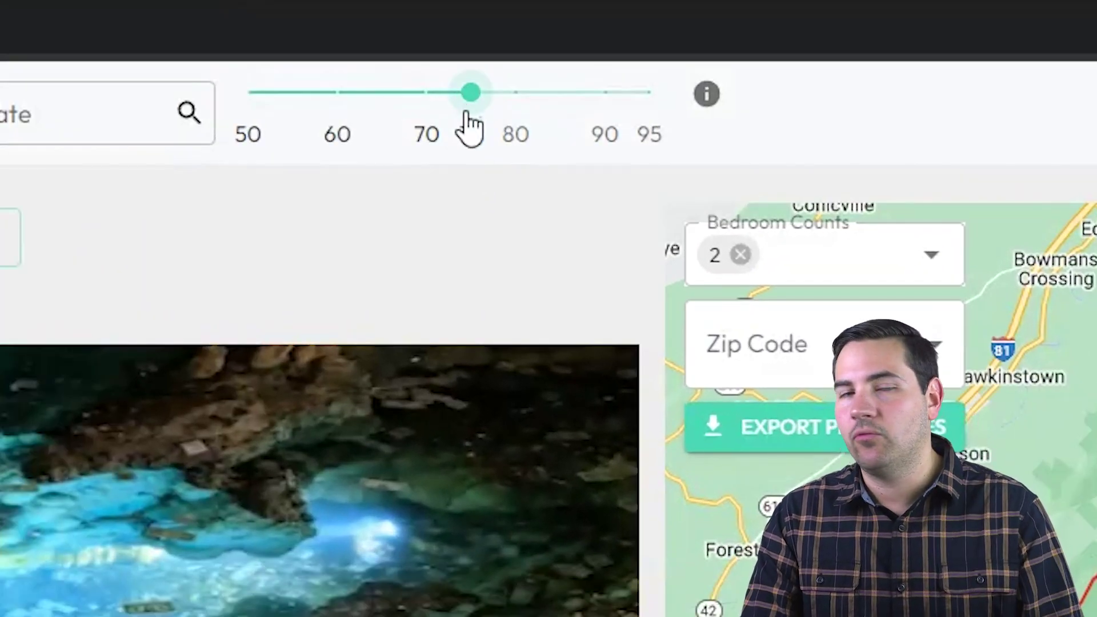
# Compare the Luray map at the 50th revenue percentile, set the percentile to 90, and inspect the single property near Big Spring
pyautogui.moveTo(473, 104); pyautogui.dragTo(234, 117)
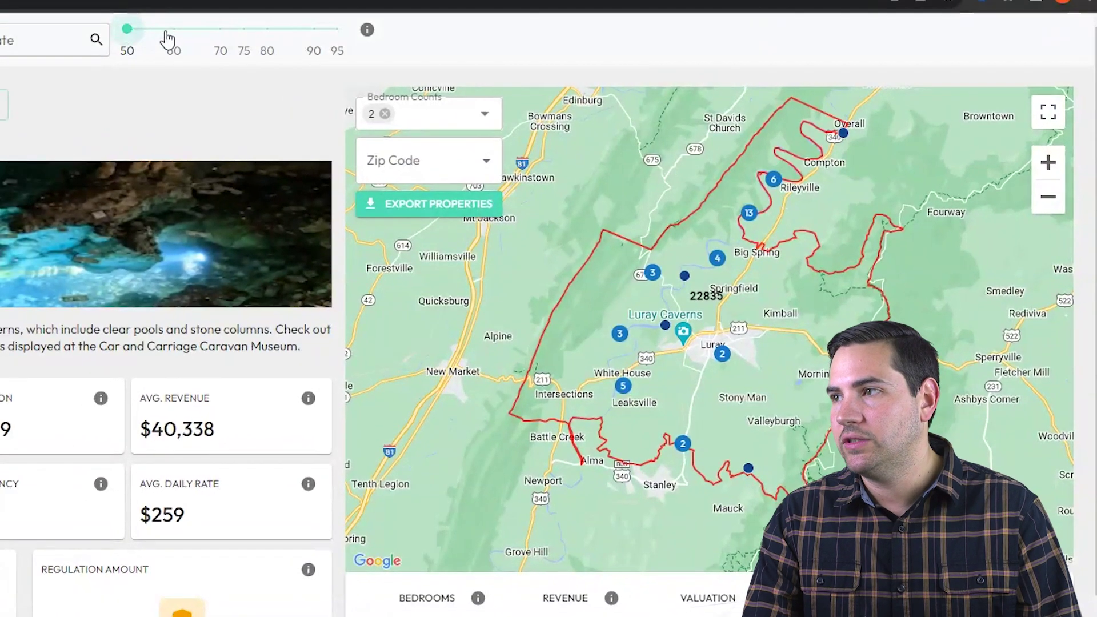
pyautogui.click(220, 29)
pyautogui.moveTo(247, 33); pyautogui.dragTo(309, 35)
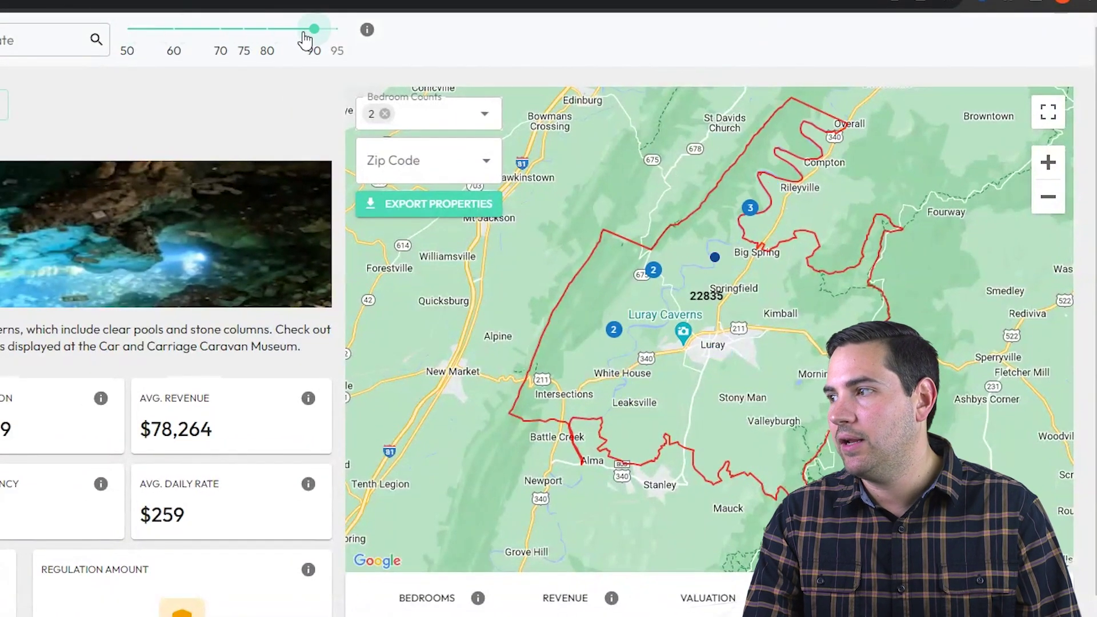
pyautogui.click(714, 257)
pyautogui.click(669, 289)
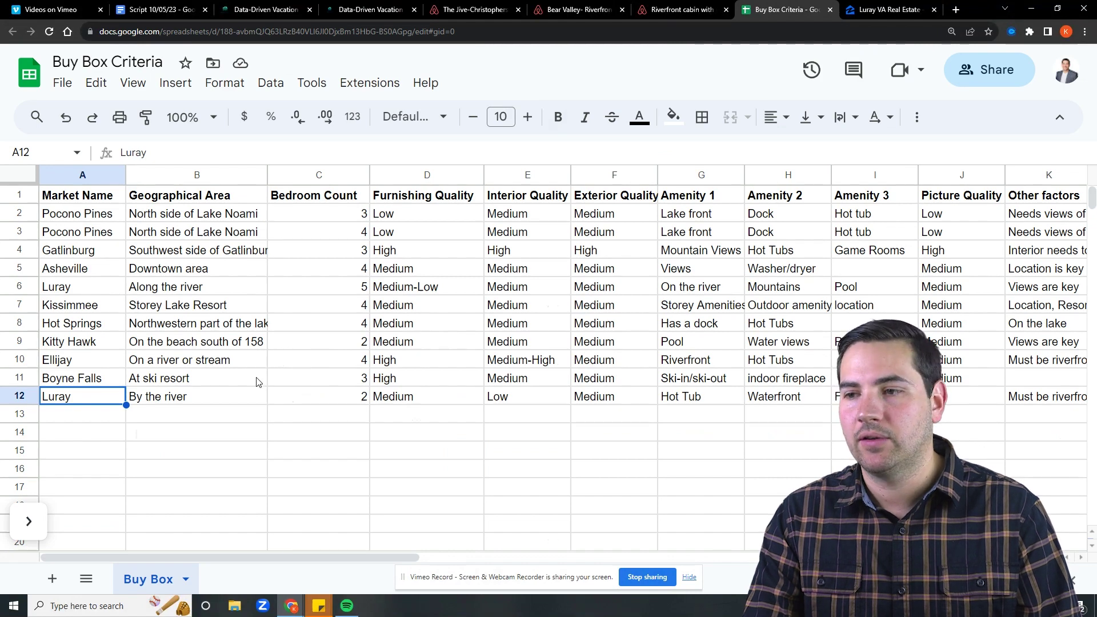
# Switch to the Buy Box Criteria spreadsheet and review the market, geographical area and bedroom count of the 2-bedroom Luray entry
pyautogui.scroll(-3, 132, 337)
pyautogui.scroll(3, 108, 257)
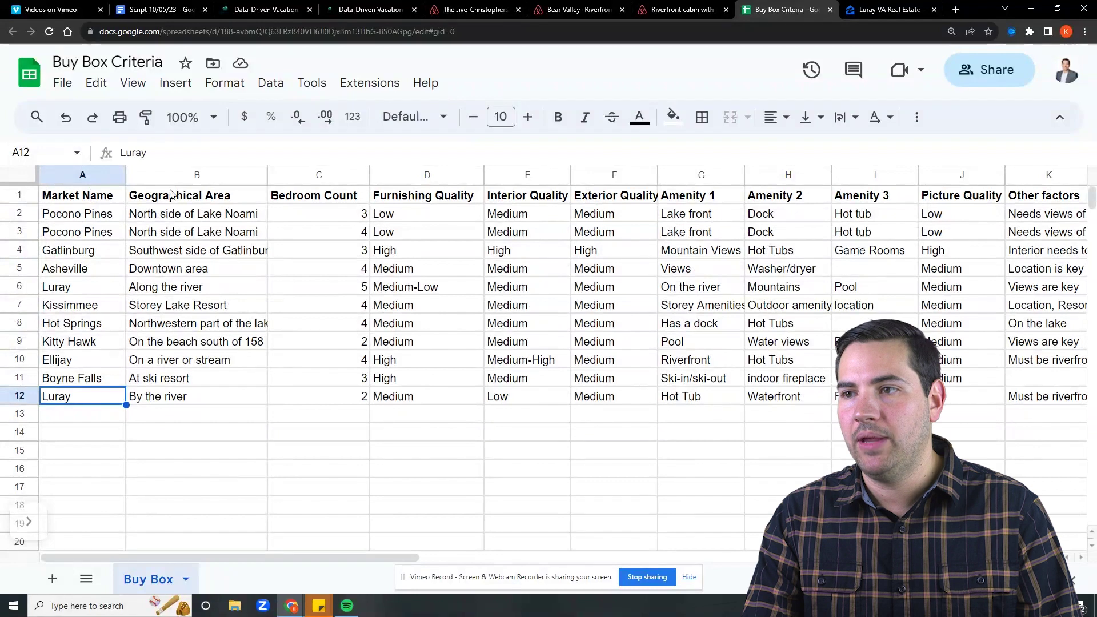
pyautogui.click(100, 199)
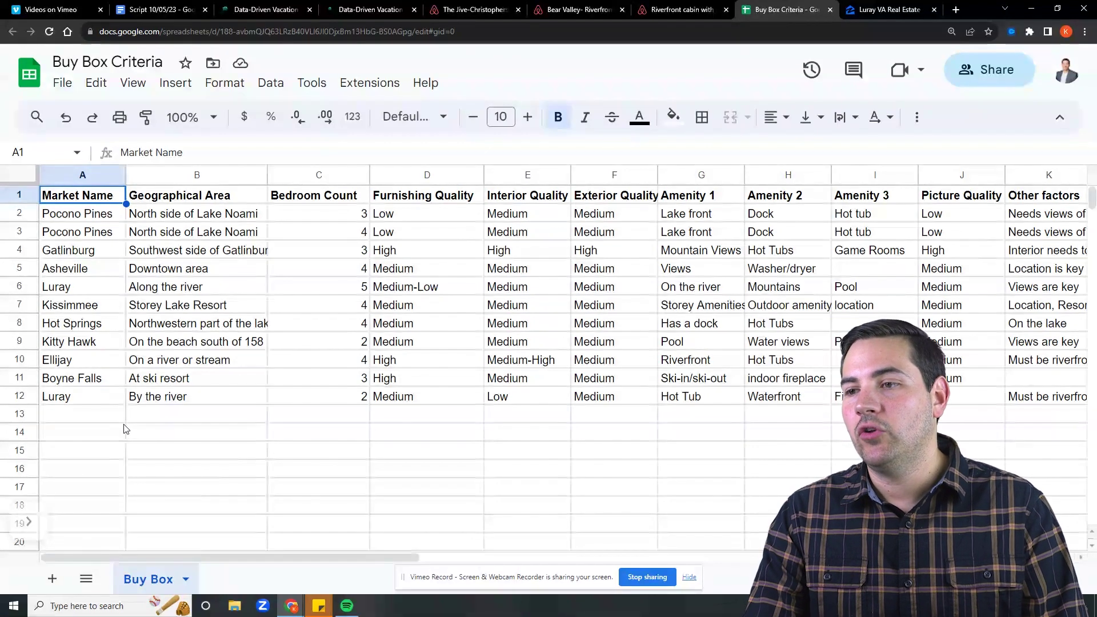
pyautogui.click(106, 404)
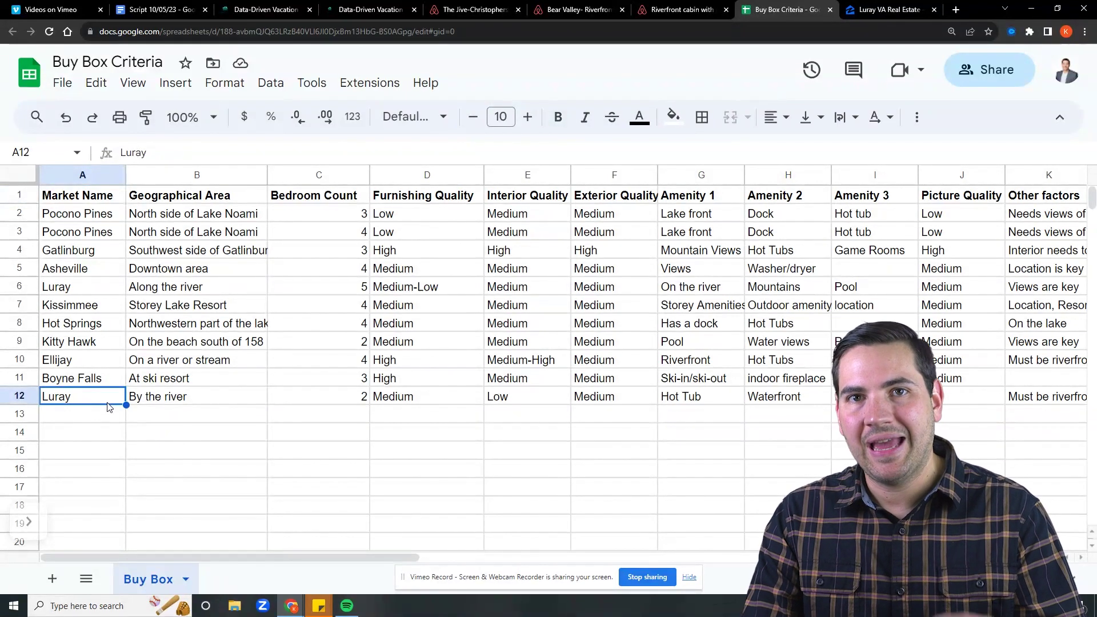
pyautogui.click(300, 403)
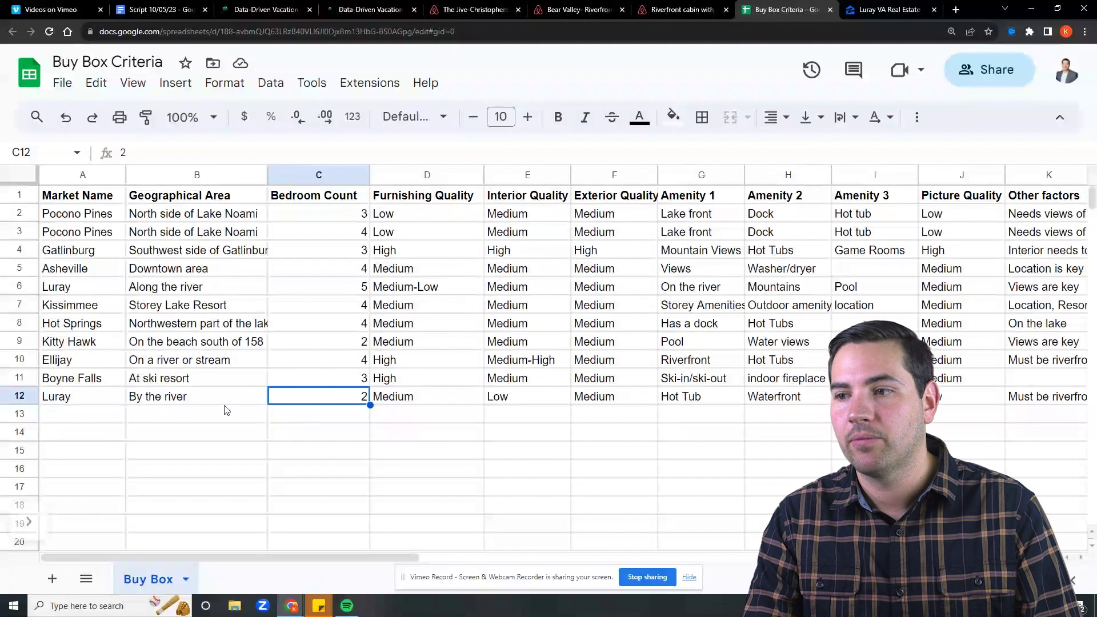
pyautogui.click(204, 396)
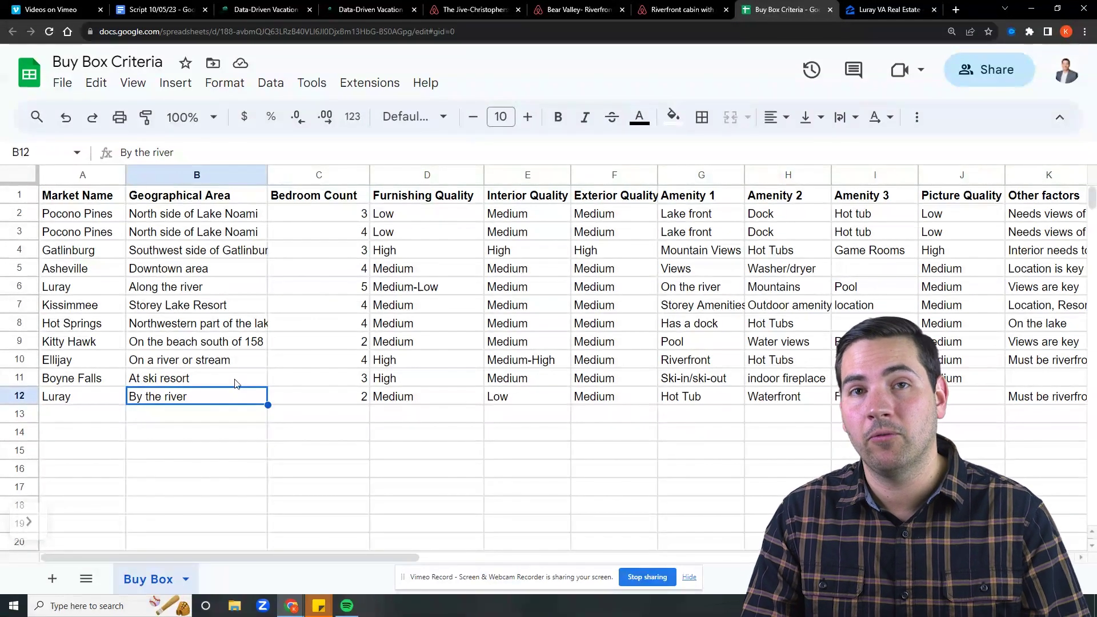
pyautogui.click(351, 398)
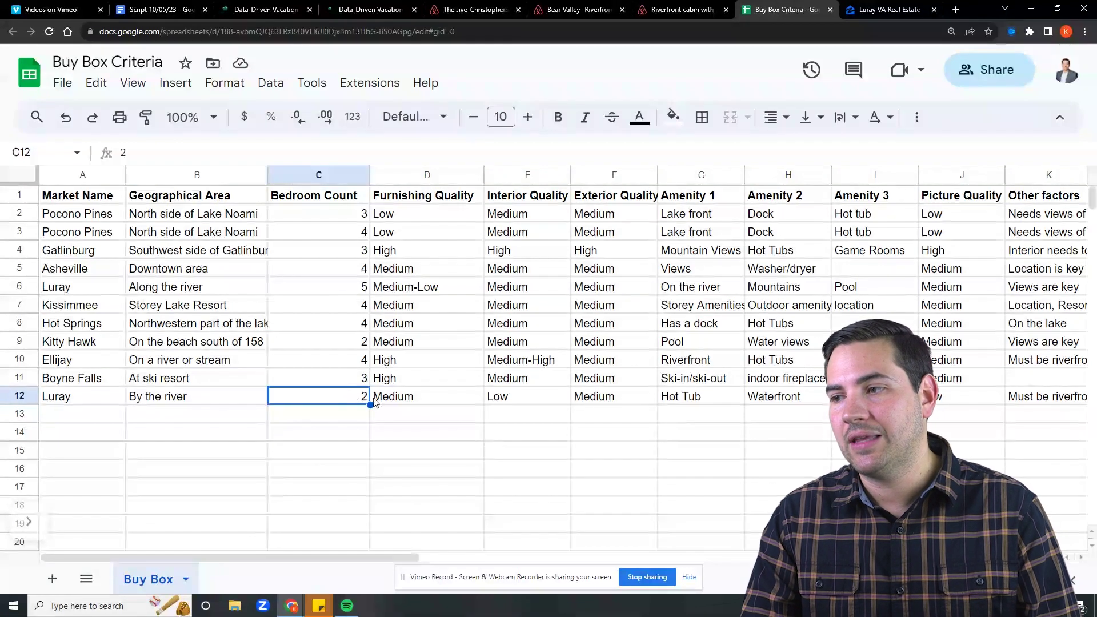
# Return to the Luray market profile and open the Airbnb listing of the 2-bed, 1.5-bath property near Big Spring
pyautogui.click(388, 9)
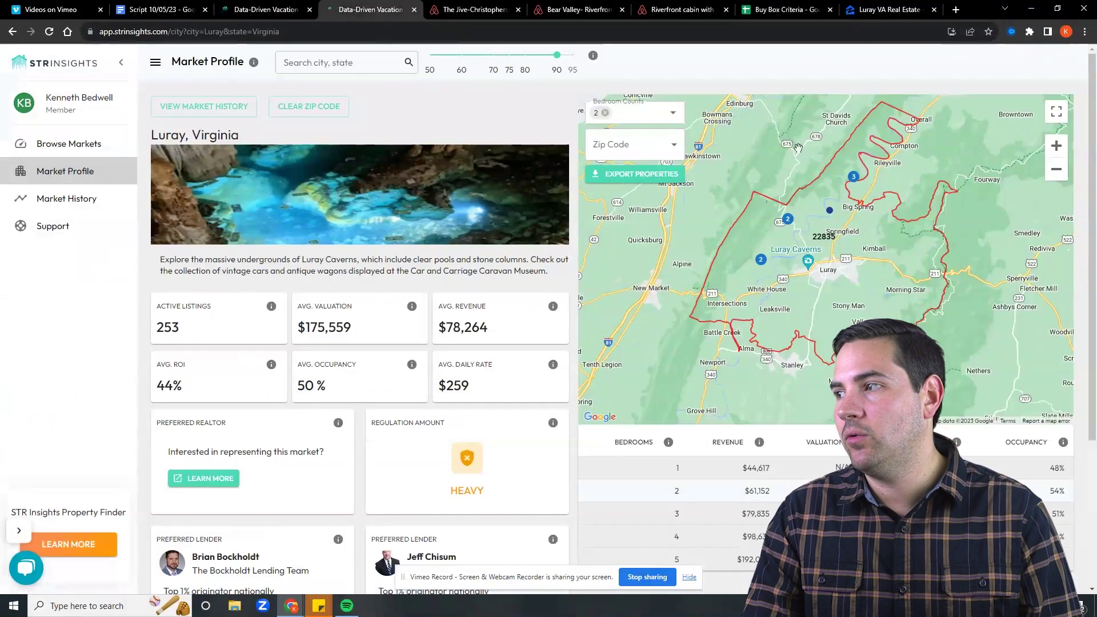
pyautogui.click(829, 210)
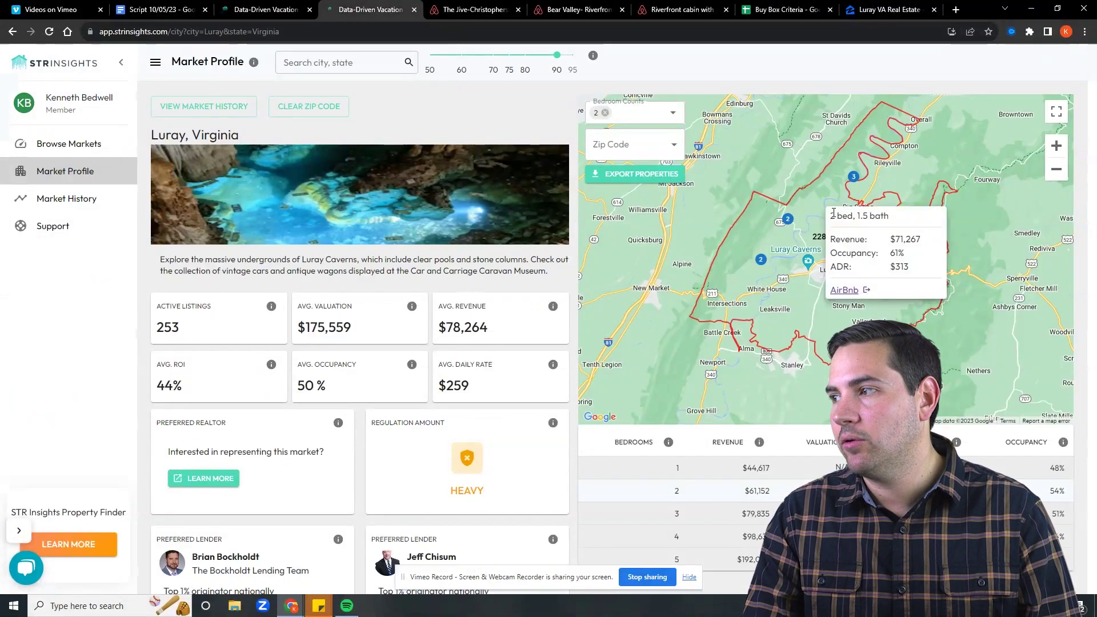
pyautogui.click(854, 291)
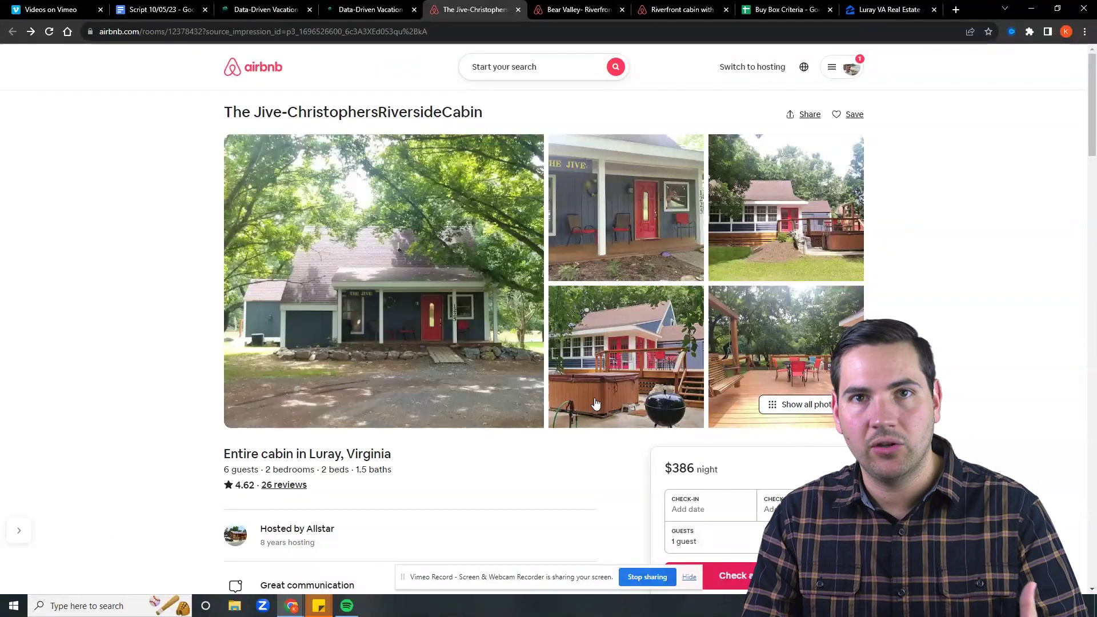
# Examine the cabin listing's description and browse its full photo gallery for exterior, amenity and interior quality
pyautogui.scroll(-2, 166, 284)
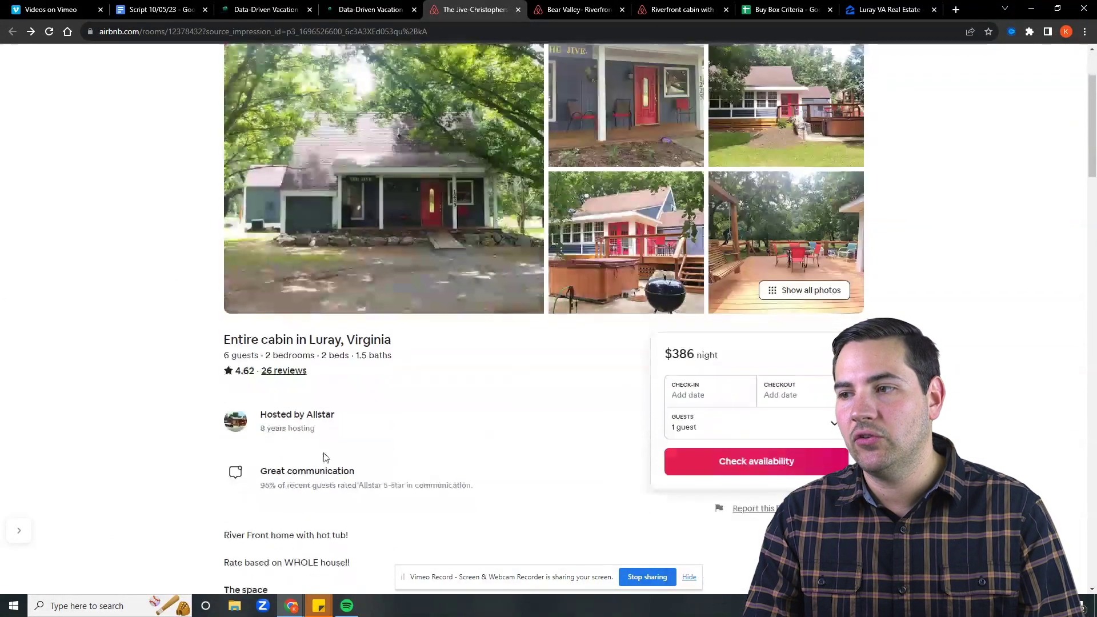
pyautogui.scroll(2, 359, 364)
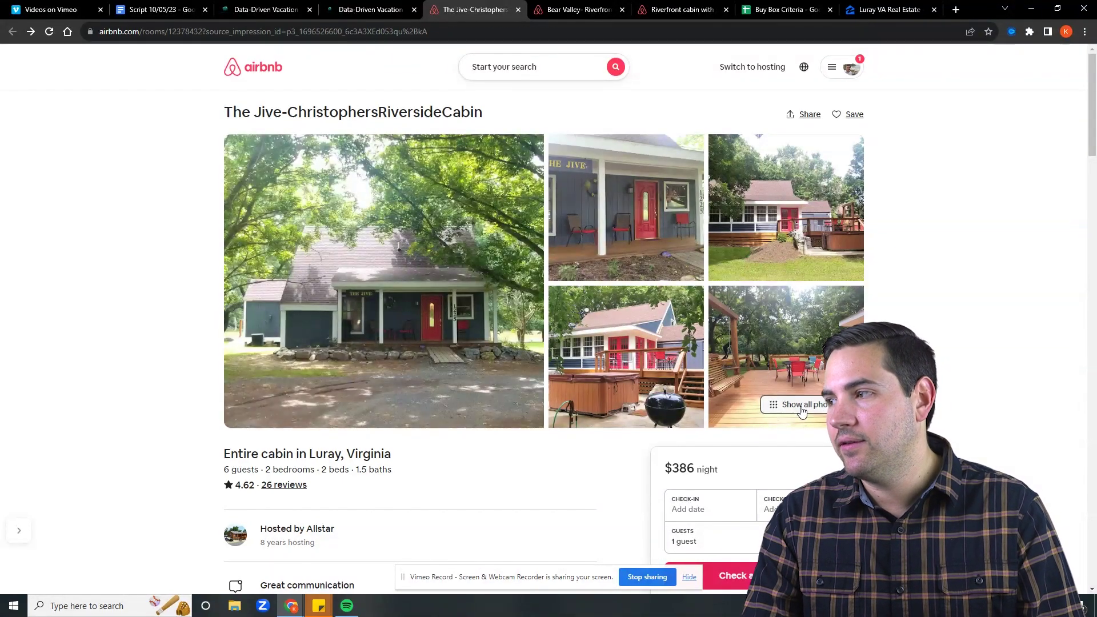
pyautogui.click(777, 404)
pyautogui.scroll(-15, 574, 255)
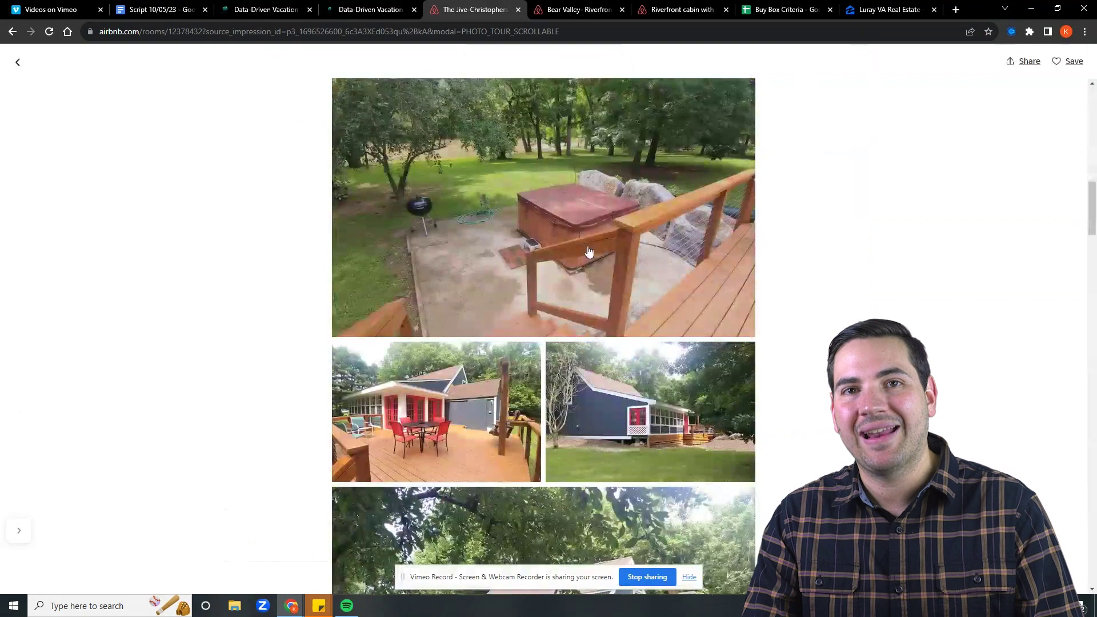
pyautogui.scroll(-7, 607, 253)
pyautogui.scroll(7, 607, 253)
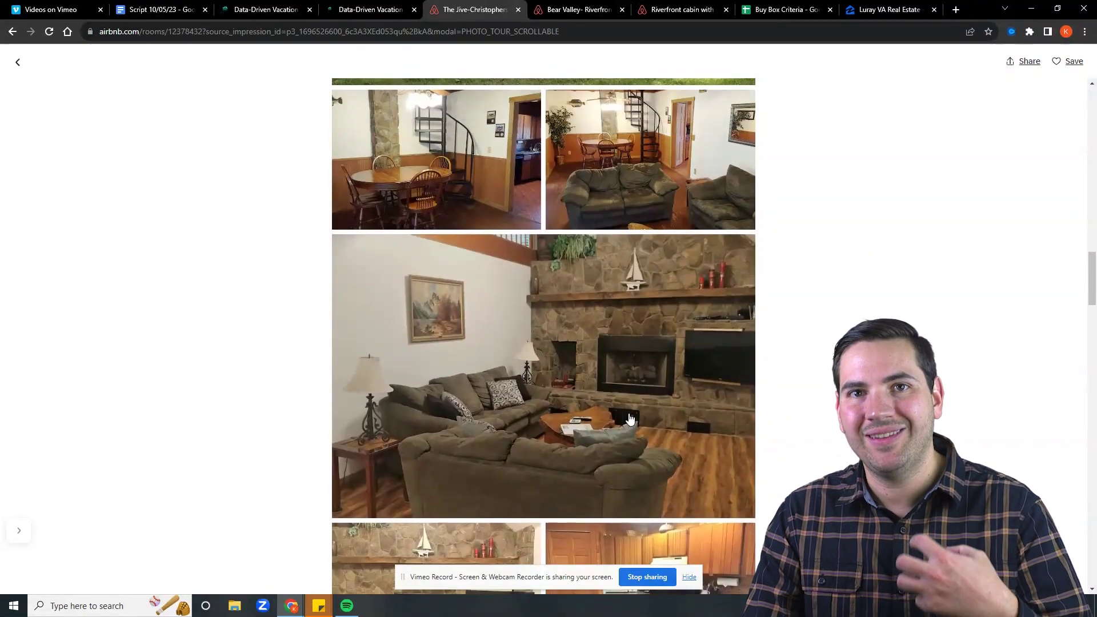
pyautogui.scroll(8, 626, 413)
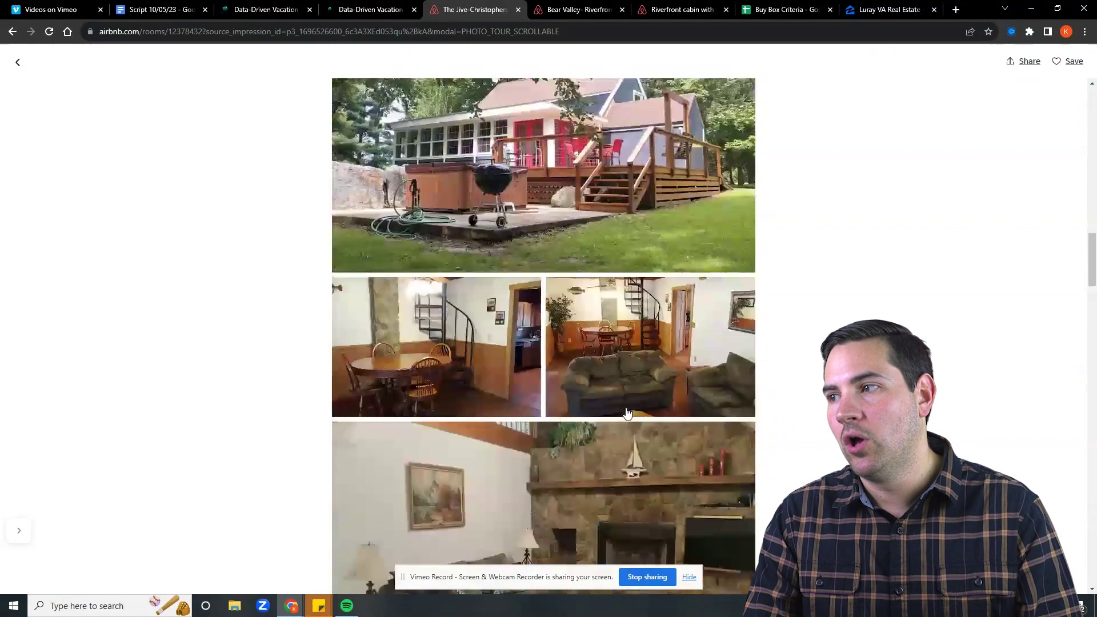
# Finish the cabin's exterior photos, then compare the Airbnb listings for Bear Valley and the riverfront cabin with new hot tub
pyautogui.scroll(5, 611, 399)
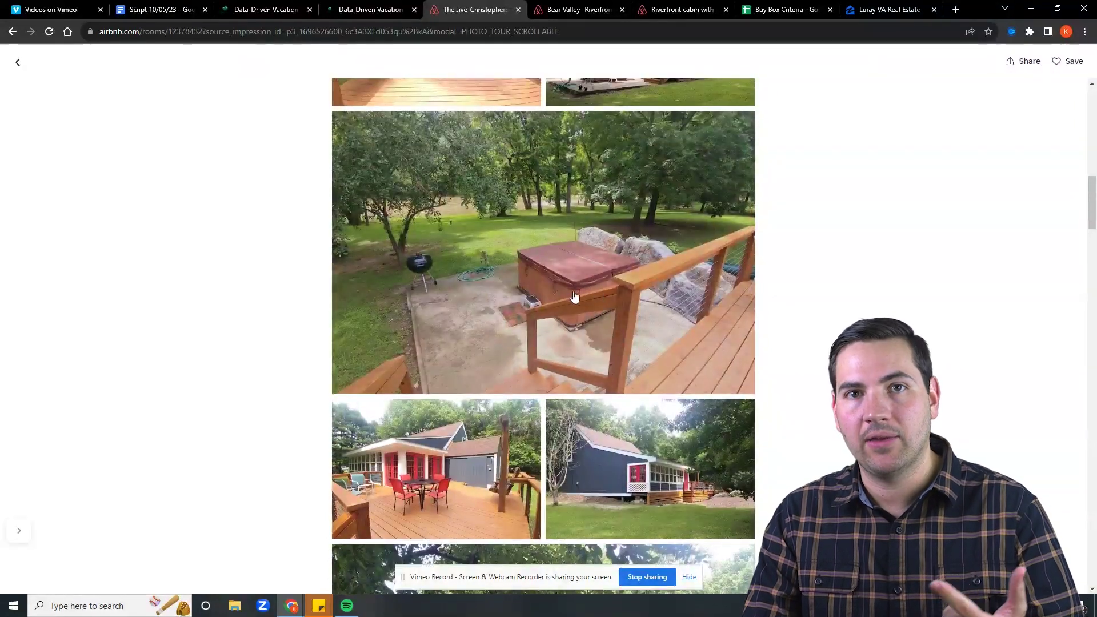
pyautogui.click(552, 8)
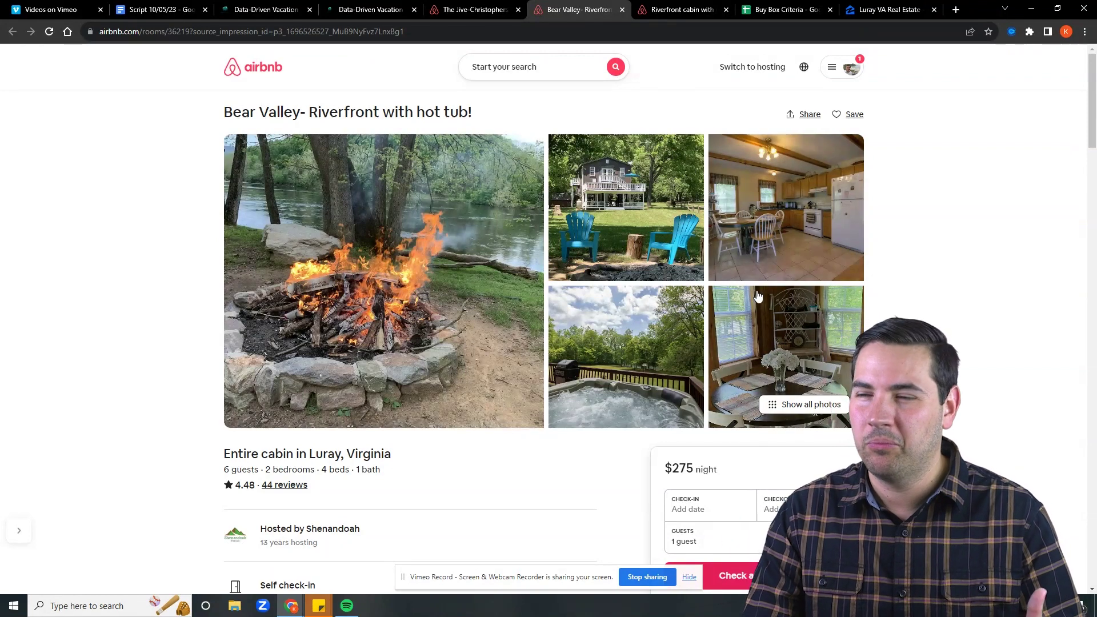
pyautogui.click(650, 5)
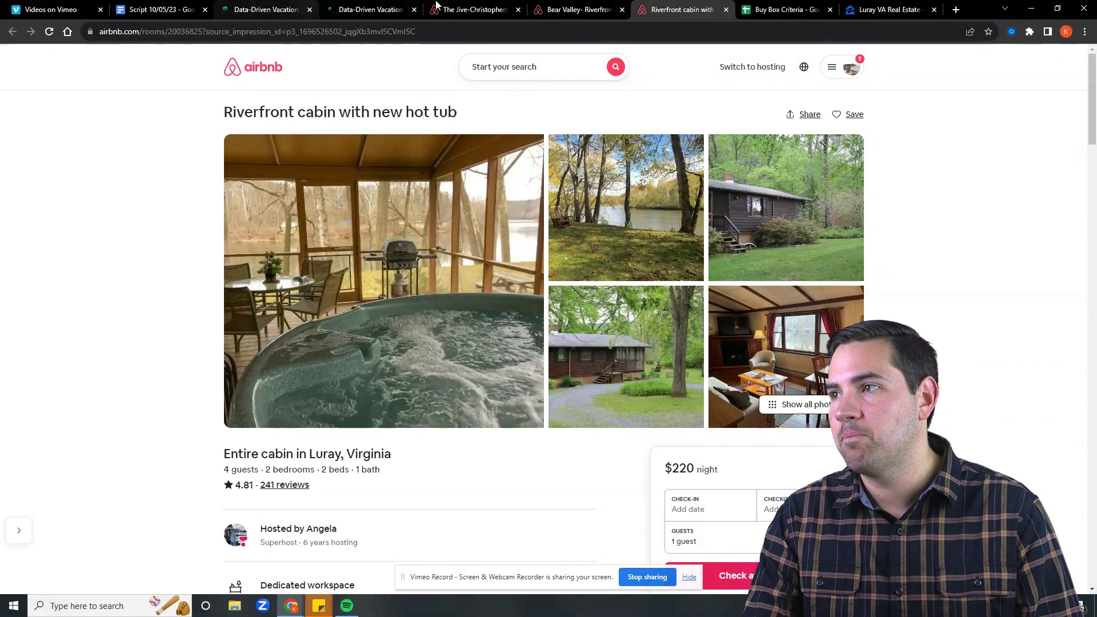
# Switch to the Buy Box Criteria spreadsheet and review the furnishing, interior and exterior quality of the 2-bedroom Luray entry
pyautogui.click(776, 9)
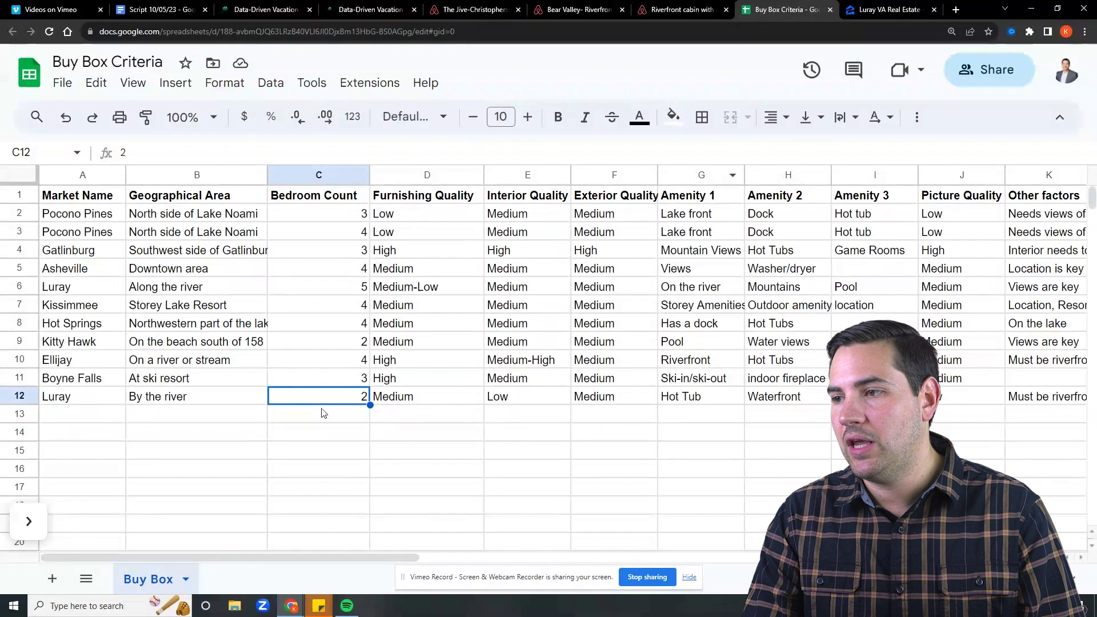
pyautogui.moveTo(369, 555); pyautogui.dragTo(417, 550)
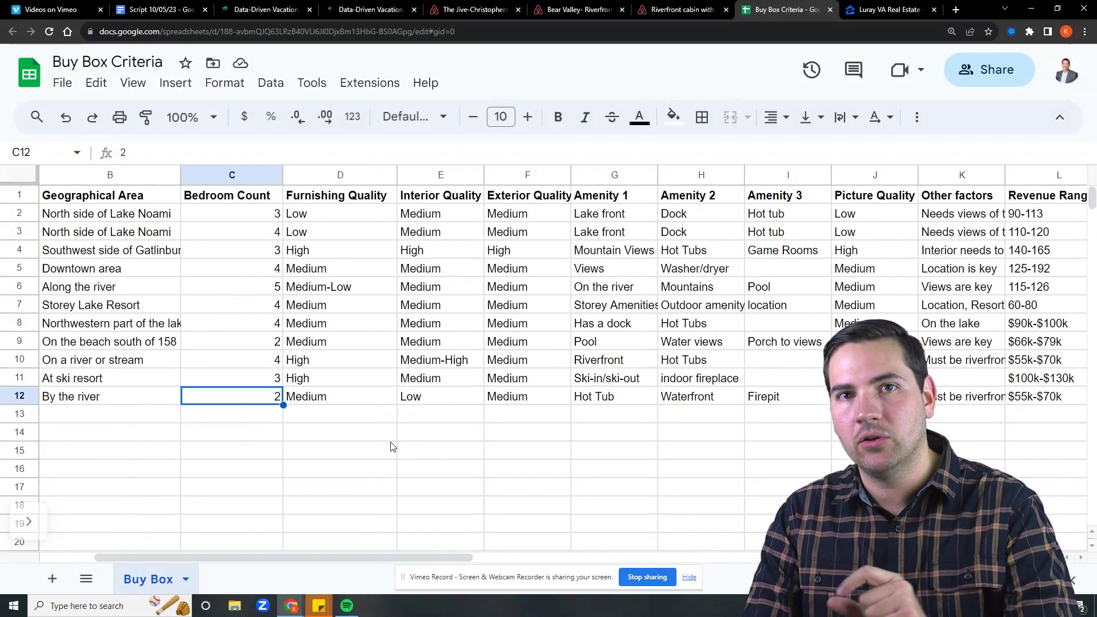
pyautogui.click(357, 400)
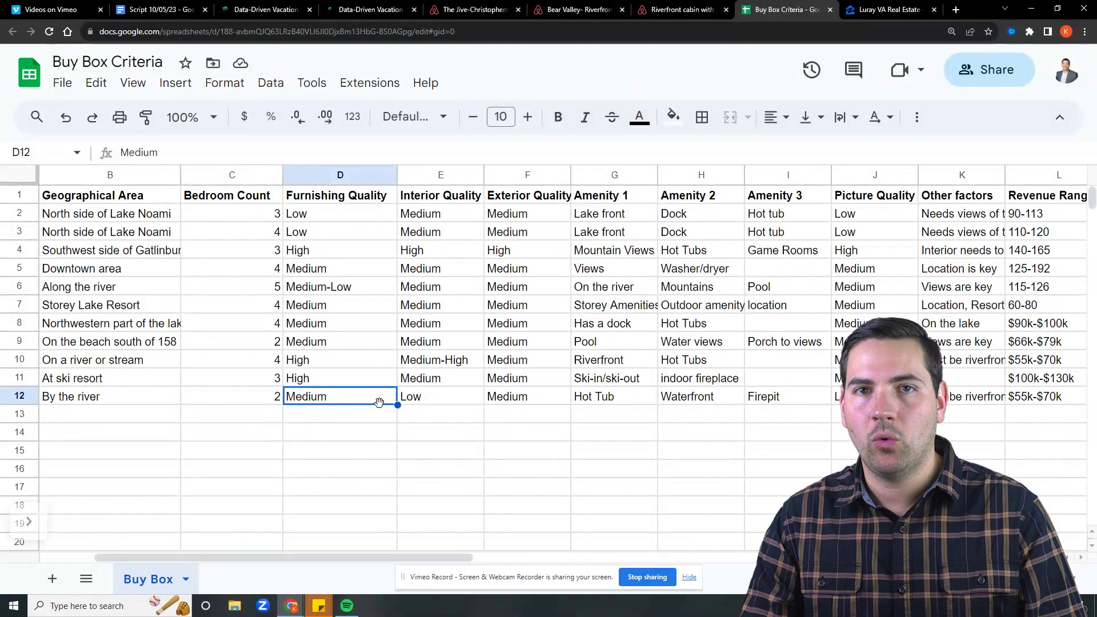
pyautogui.click(432, 395)
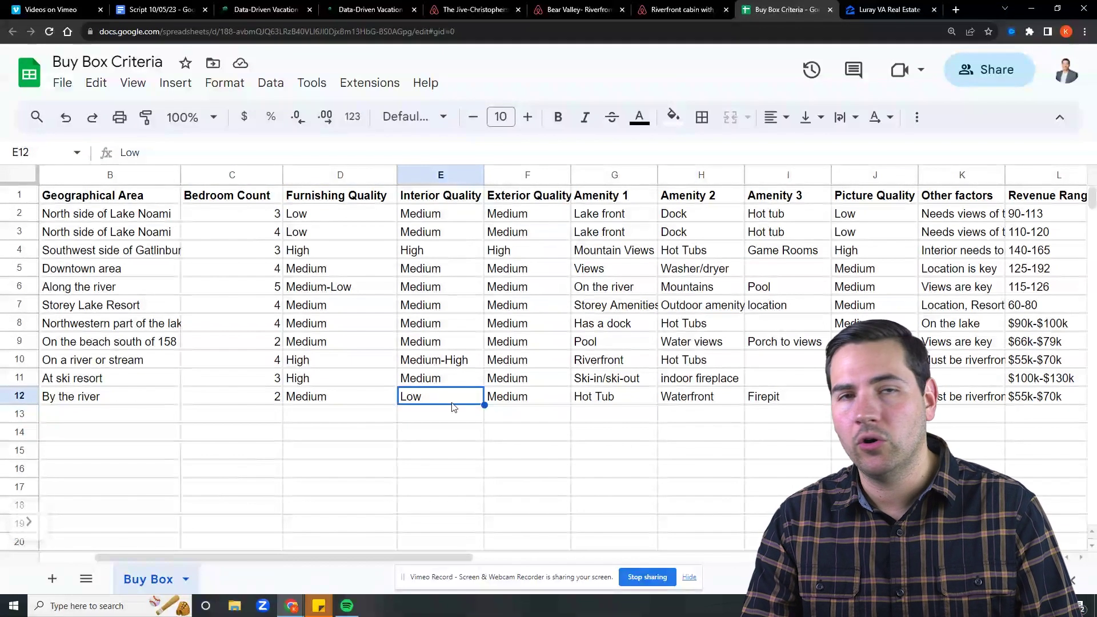
pyautogui.click(534, 401)
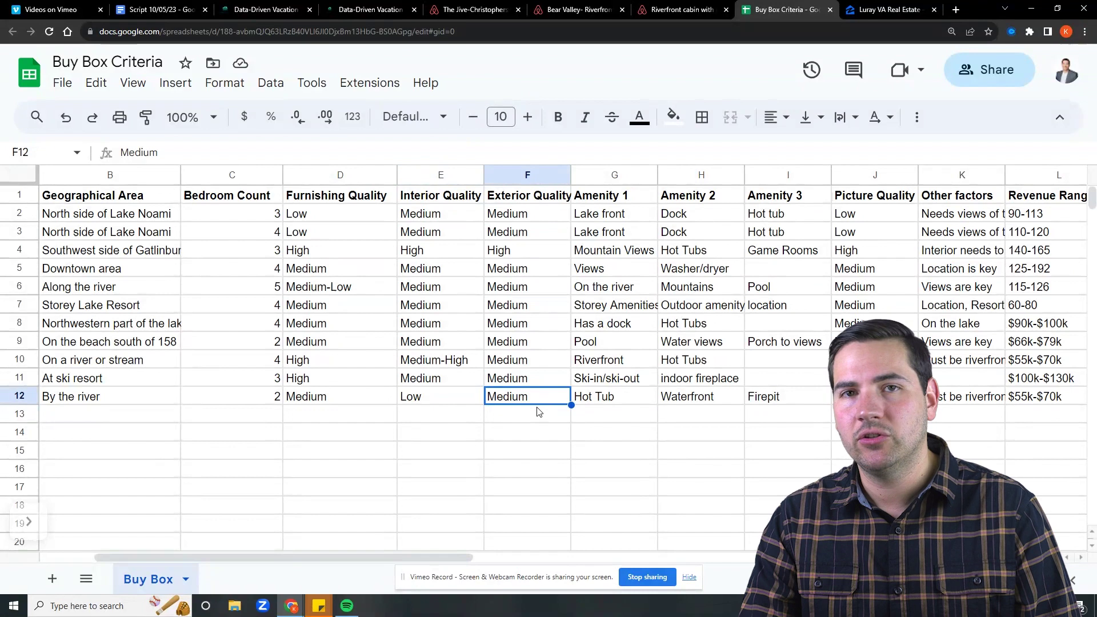
# Review the three amenities, picture quality, other factors and revenue range of the 2-bedroom Luray entry
pyautogui.click(606, 403)
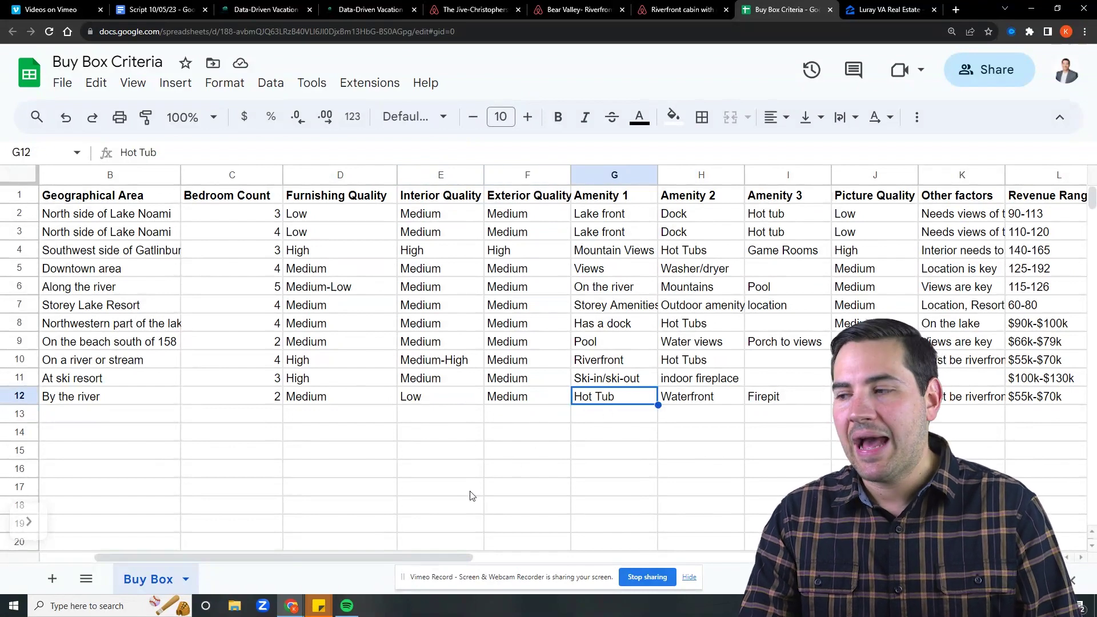
pyautogui.moveTo(437, 554); pyautogui.dragTo(511, 554)
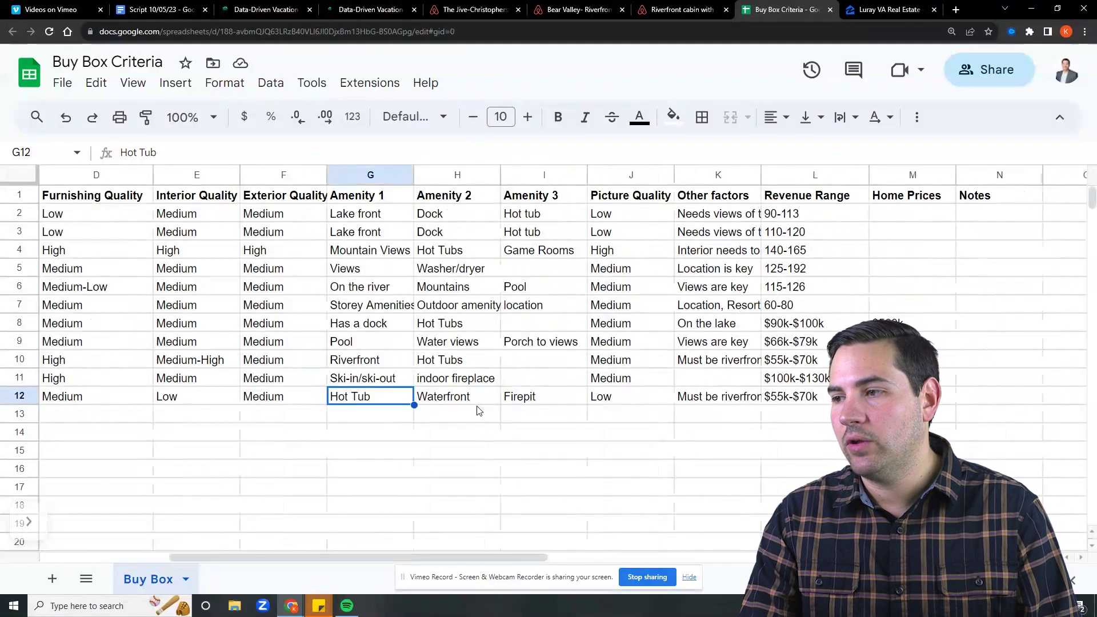
pyautogui.press('Right')
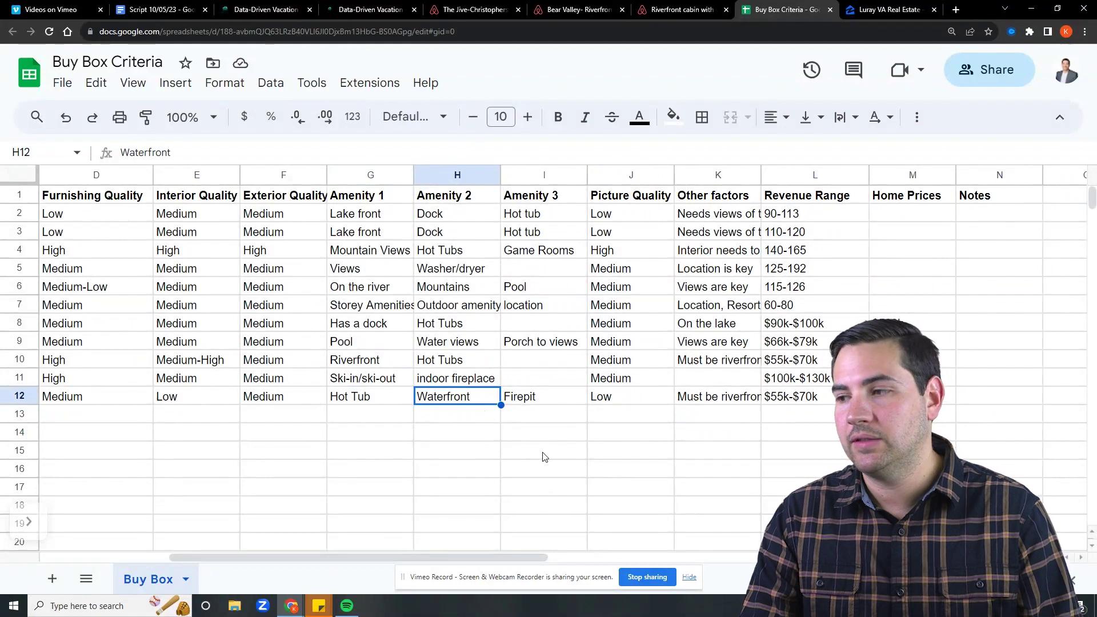
pyautogui.click(545, 402)
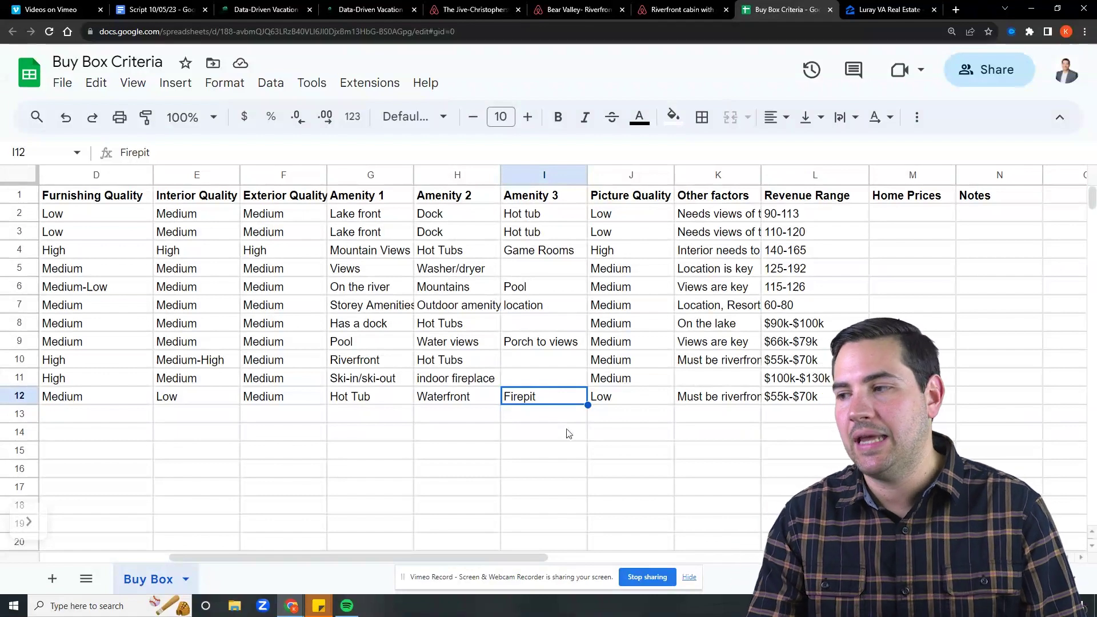
pyautogui.click(620, 403)
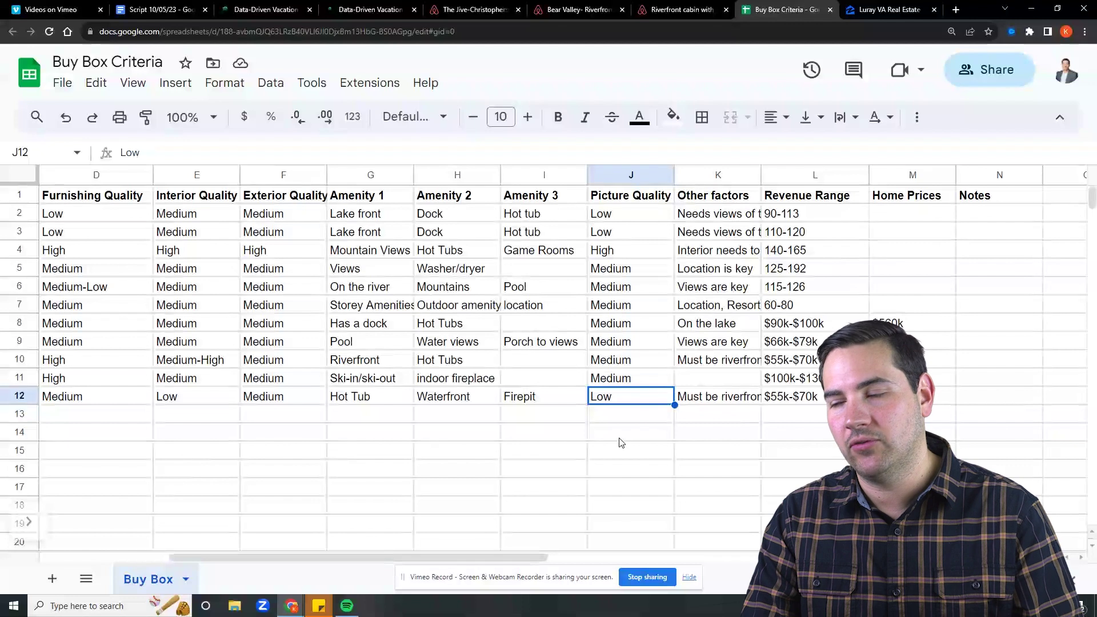
pyautogui.press('Right')
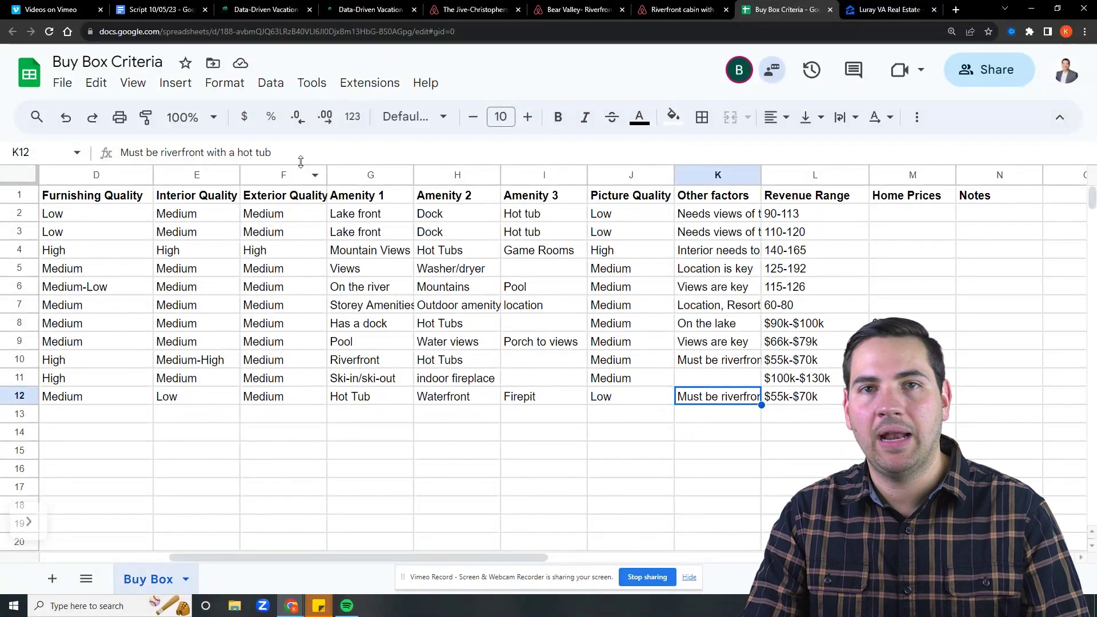
pyautogui.click(795, 398)
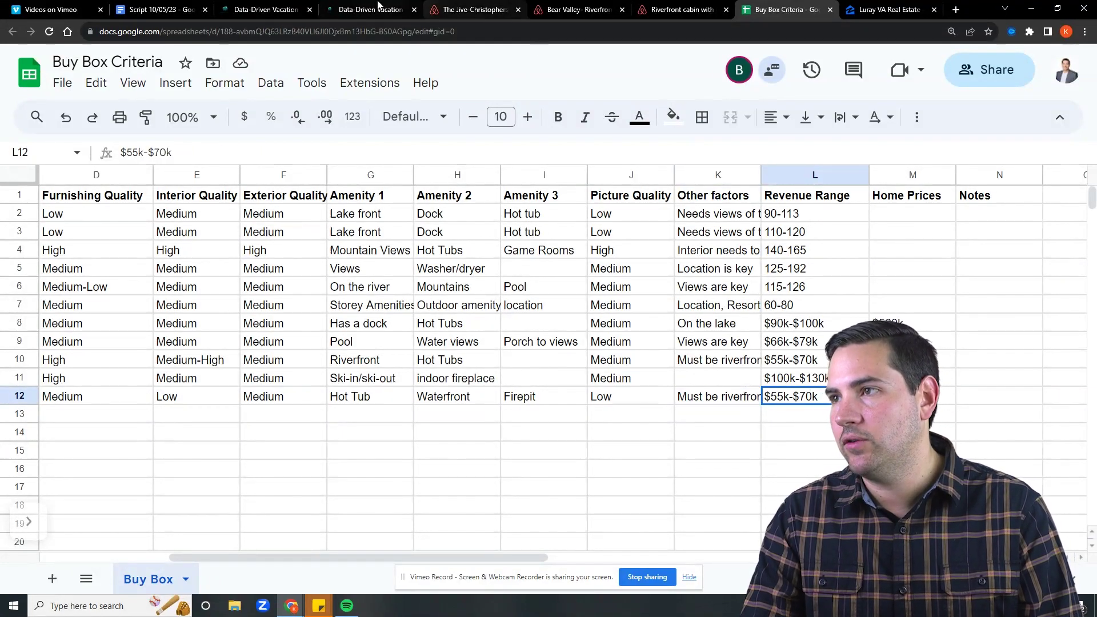
# Return to the Luray market map, narrow it to zip code 22835, and inspect the northernmost property near road 675
pyautogui.click(378, 8)
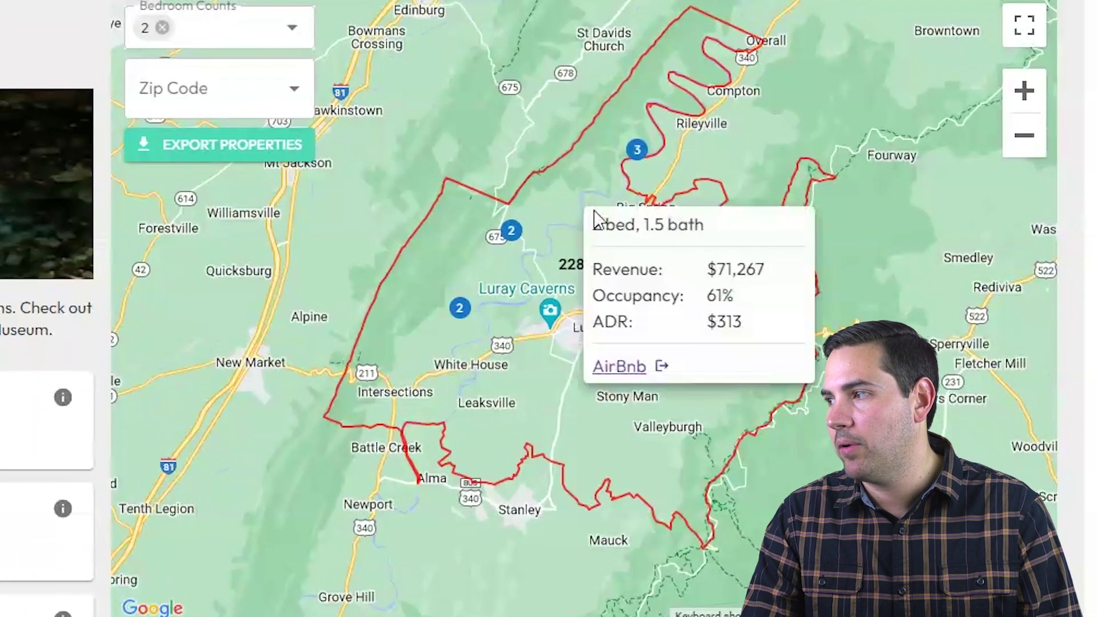
pyautogui.click(560, 245)
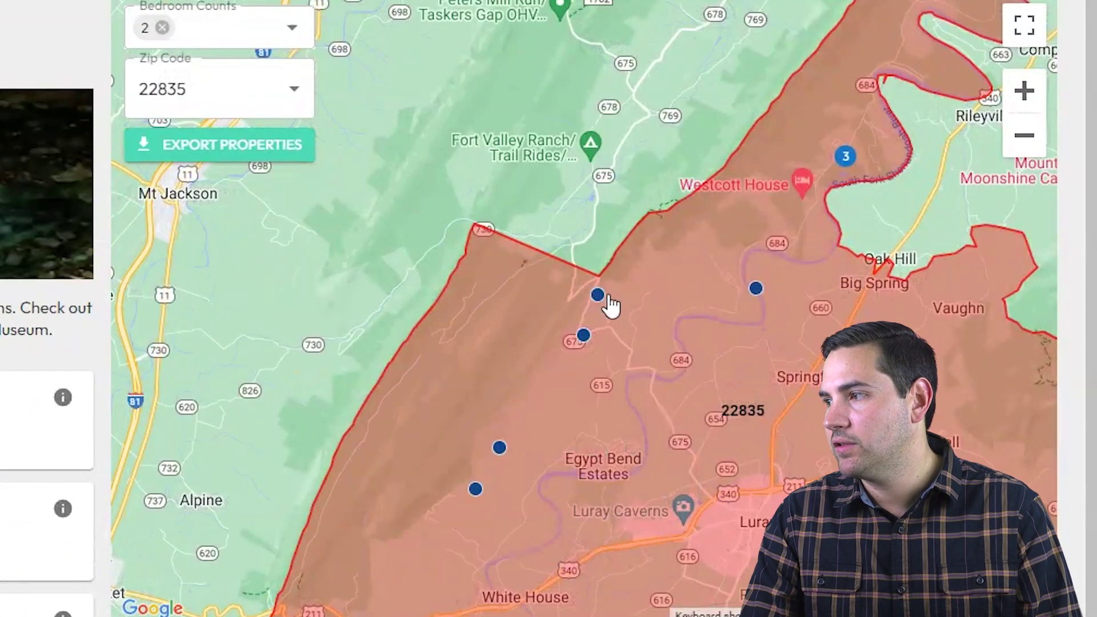
pyautogui.click(607, 297)
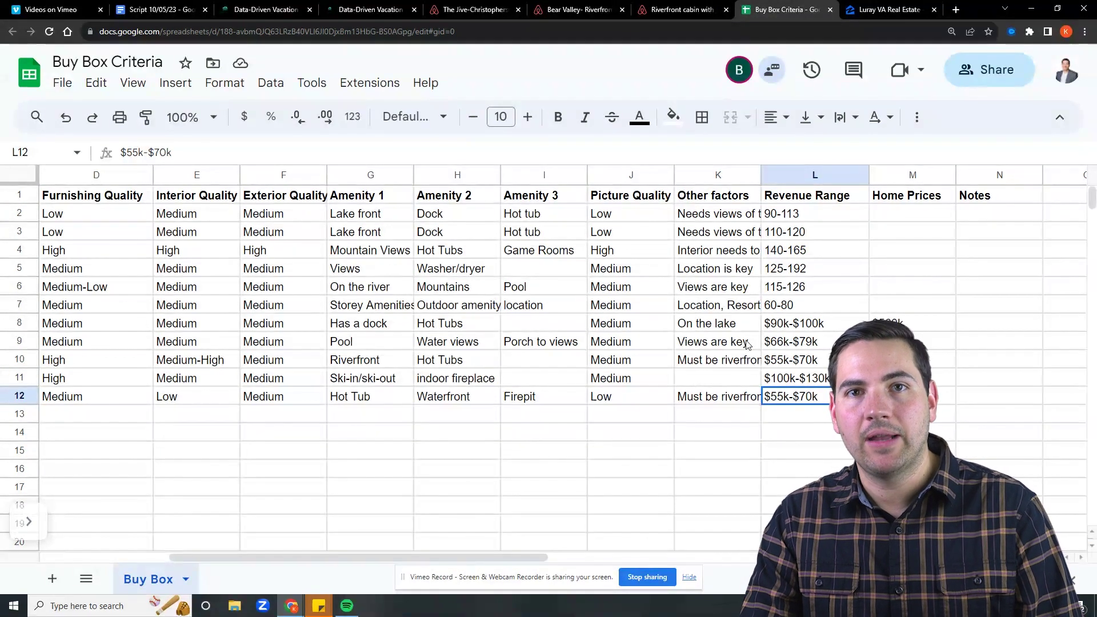
# Switch to the Zillow search of Luray homes for sale and check its bedroom and bathroom filter
pyautogui.hotkey('ctrl', 'Tab')
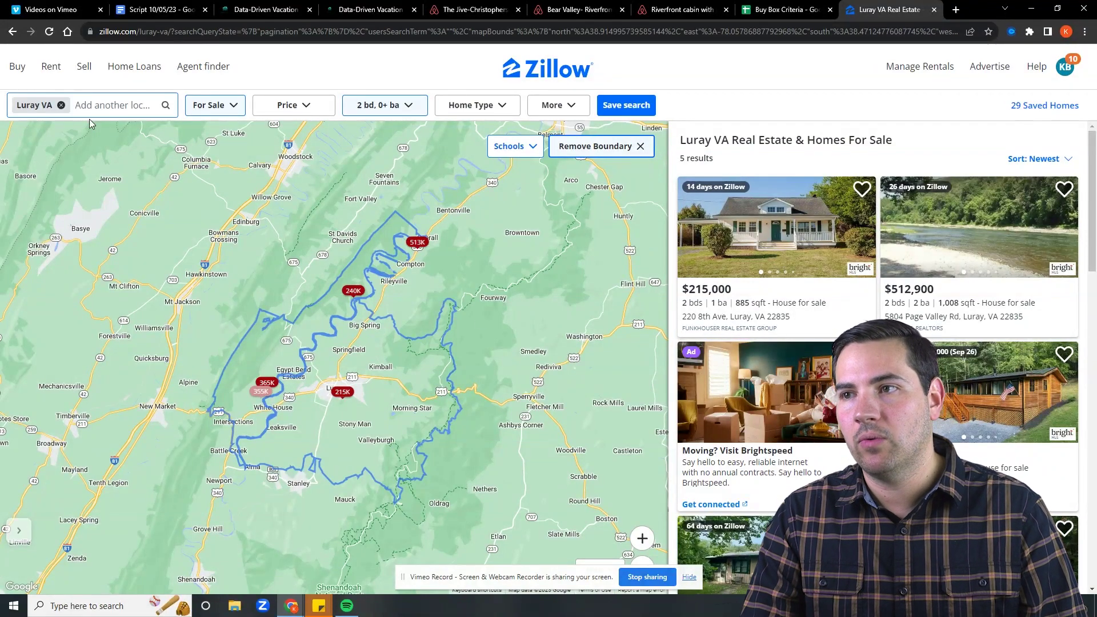
pyautogui.click(408, 107)
pyautogui.click(409, 109)
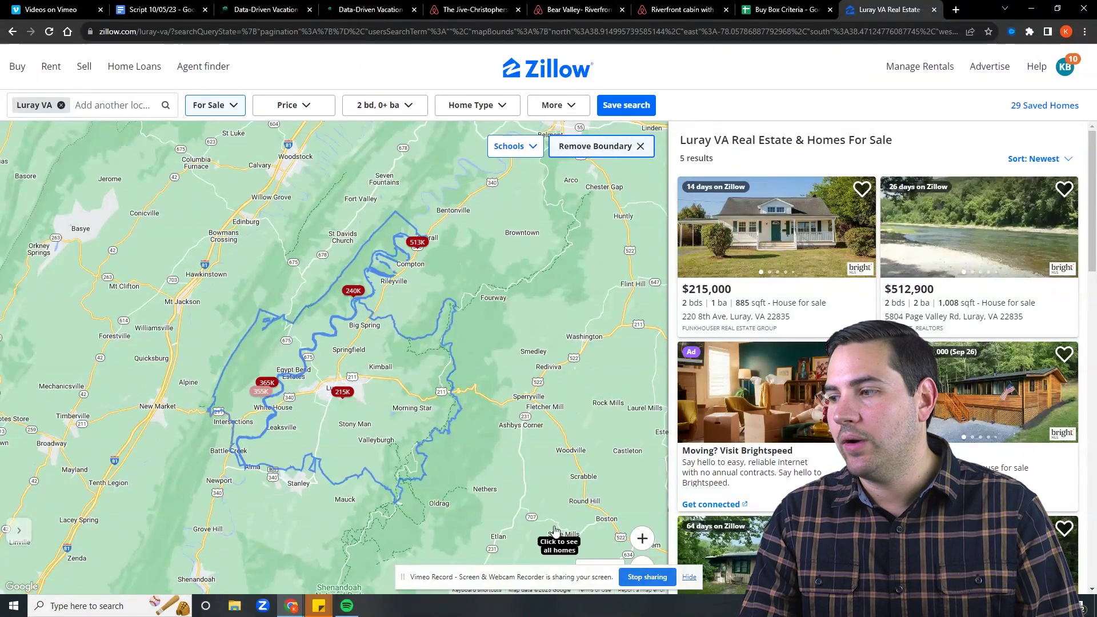
# Replace the Luray search boundary with a hand-drawn region along the river from Bentonville down to Newport, and apply it
pyautogui.click(622, 146)
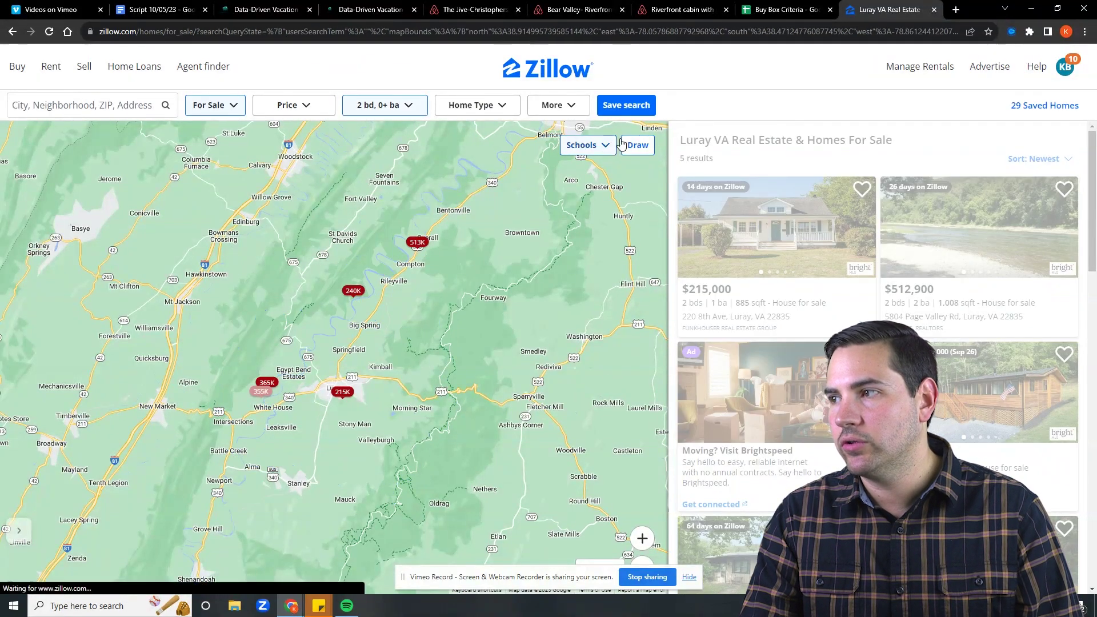
pyautogui.click(635, 145)
pyautogui.moveTo(393, 206)
pyautogui.mouseDown()
pyautogui.moveTo(279, 283)
pyautogui.moveTo(234, 380)
pyautogui.moveTo(225, 497)
pyautogui.moveTo(306, 433)
pyautogui.moveTo(437, 280)
pyautogui.moveTo(435, 211)
pyautogui.moveTo(391, 208)
pyautogui.mouseUp()
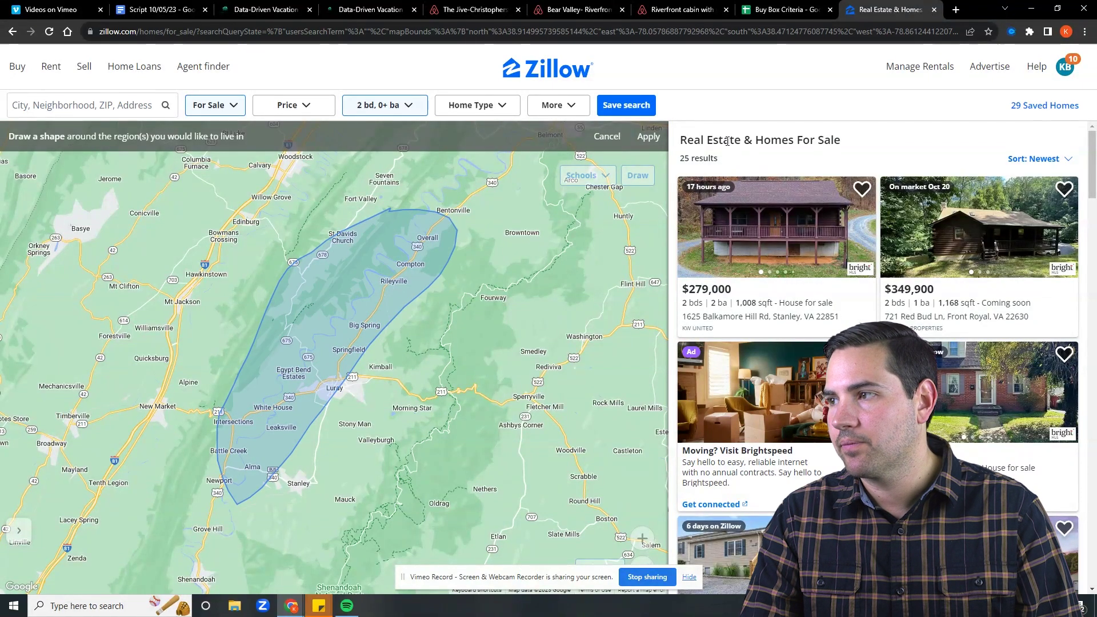
pyautogui.click(648, 136)
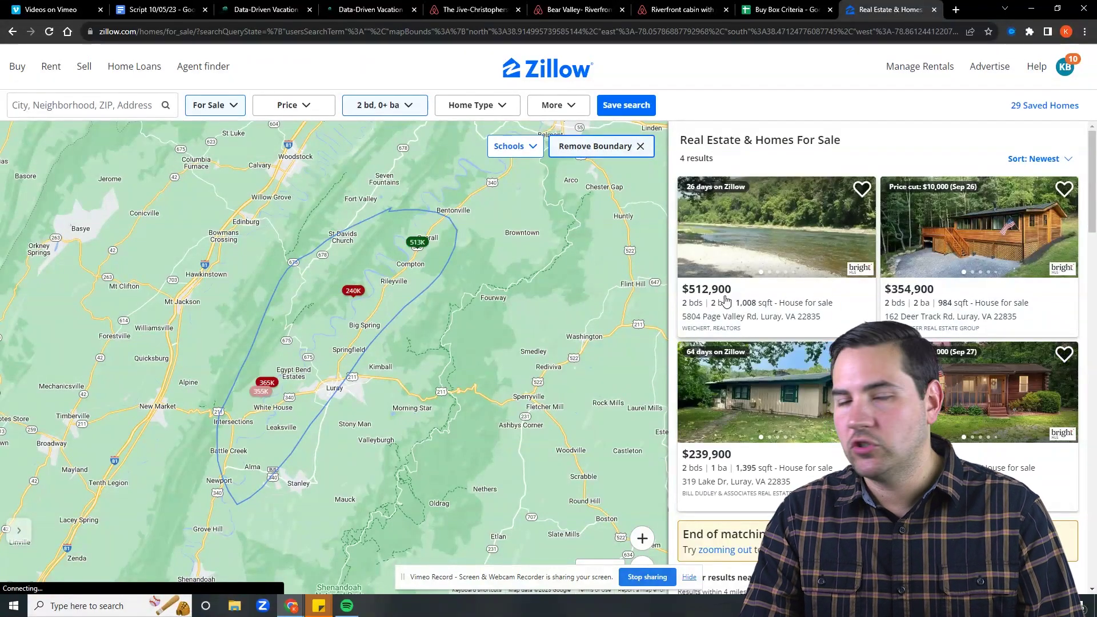
# Browse the photos of the $512,900 two-bedroom home for its river access, exterior and yard
pyautogui.click(858, 237)
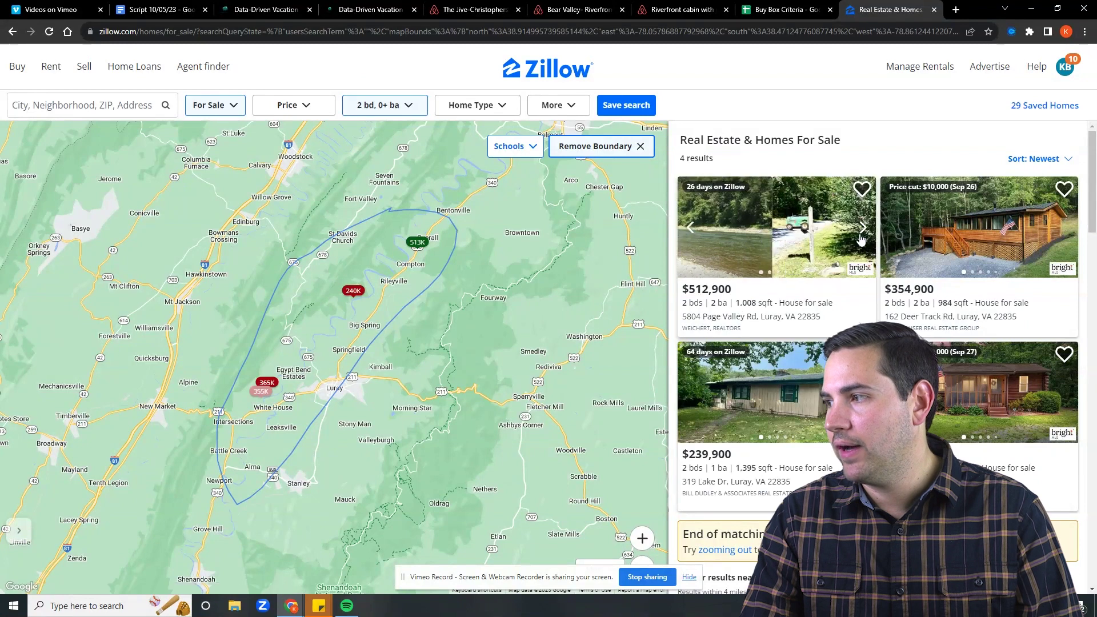
pyautogui.click(858, 237)
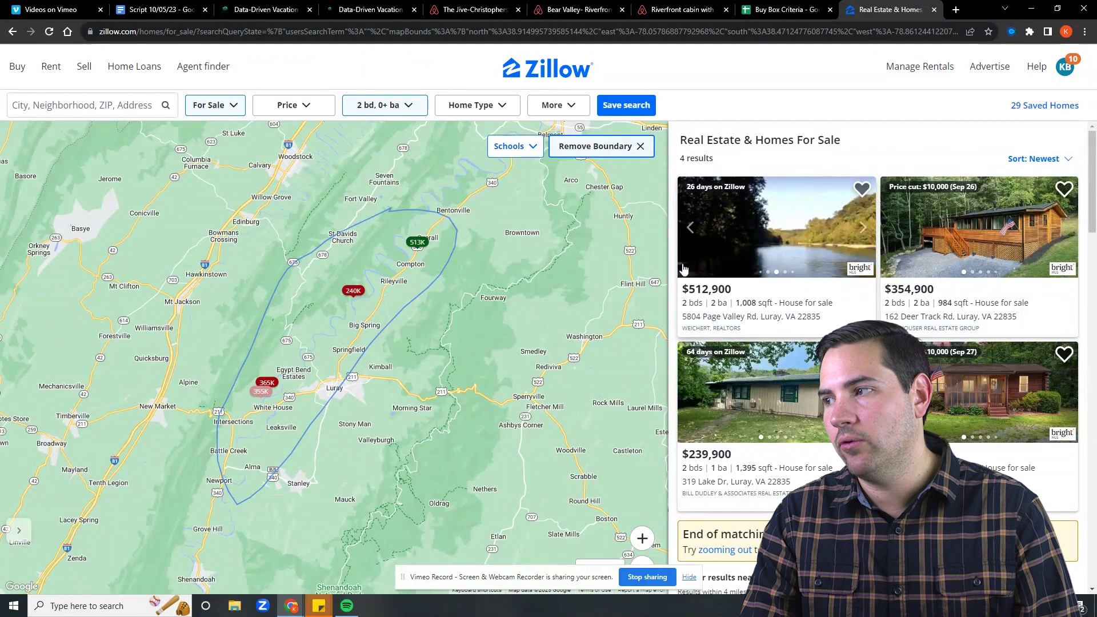
pyautogui.click(691, 228)
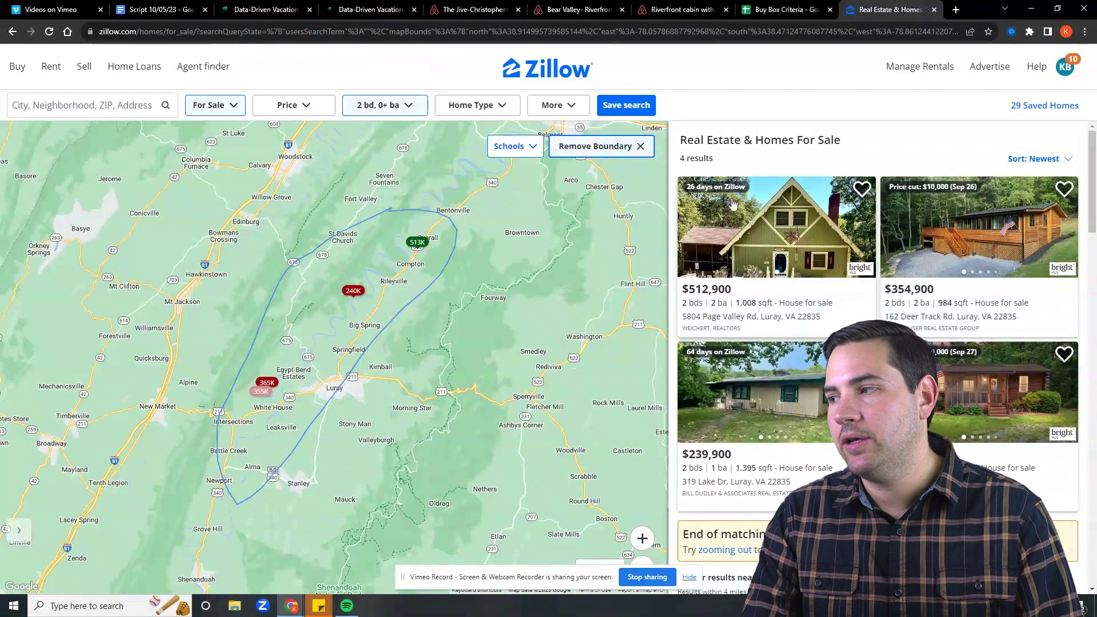
pyautogui.click(858, 228)
pyautogui.click(858, 228)
pyautogui.click(858, 228)
pyautogui.click(862, 228)
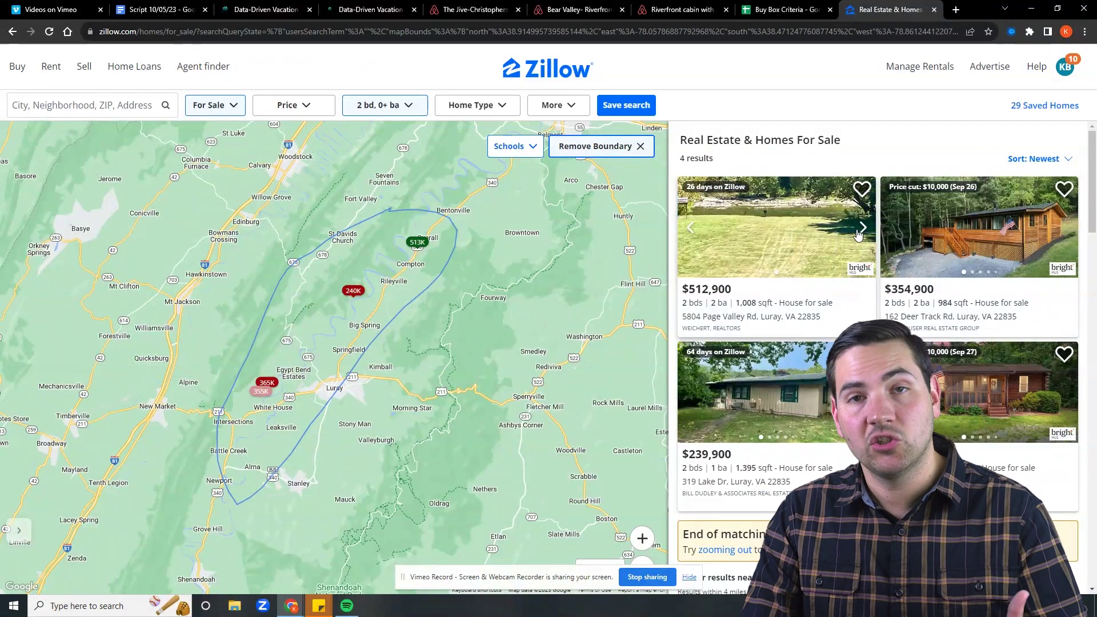